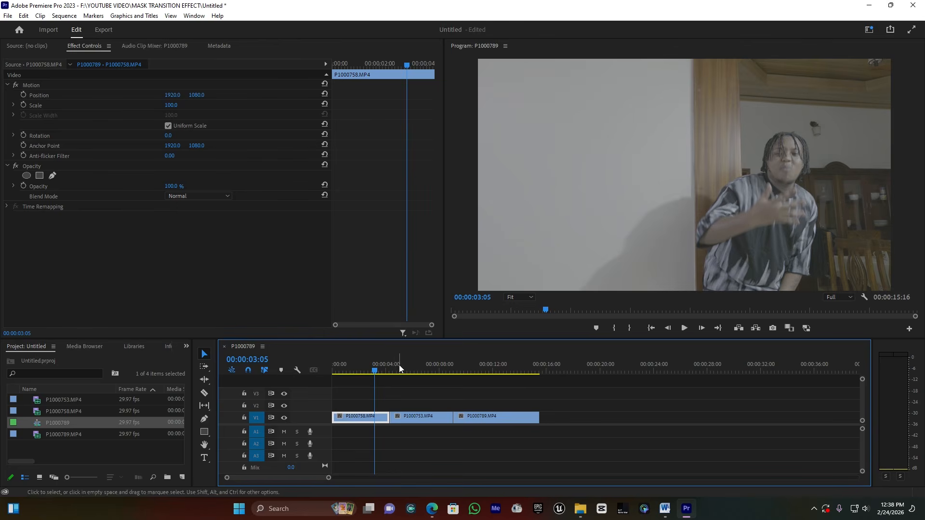
Place the playhead at the cut between P1000758.MP4 and P1000753.MP4, at 00:00:04:10, checking the neighbouring frames.
{"action": "left_click", "coordinate": [399, 368]}
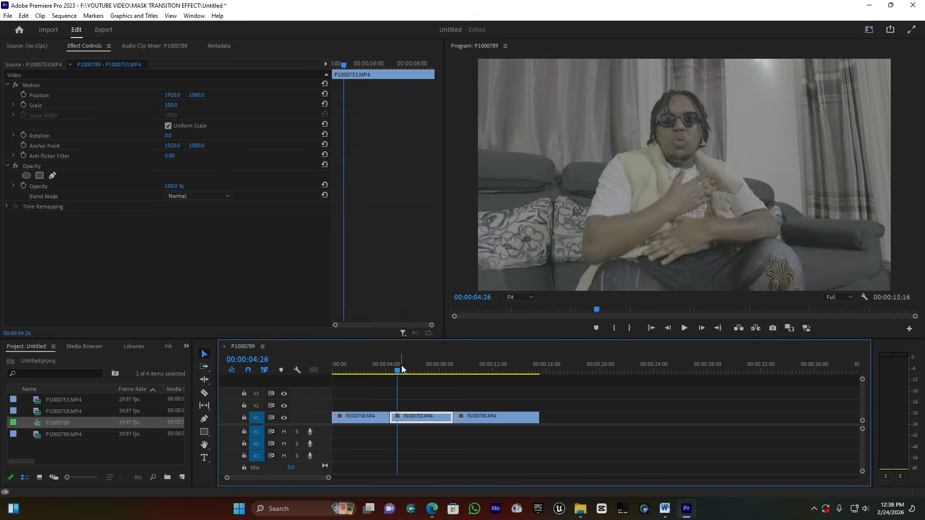
{"action": "left_click", "coordinate": [390, 370]}
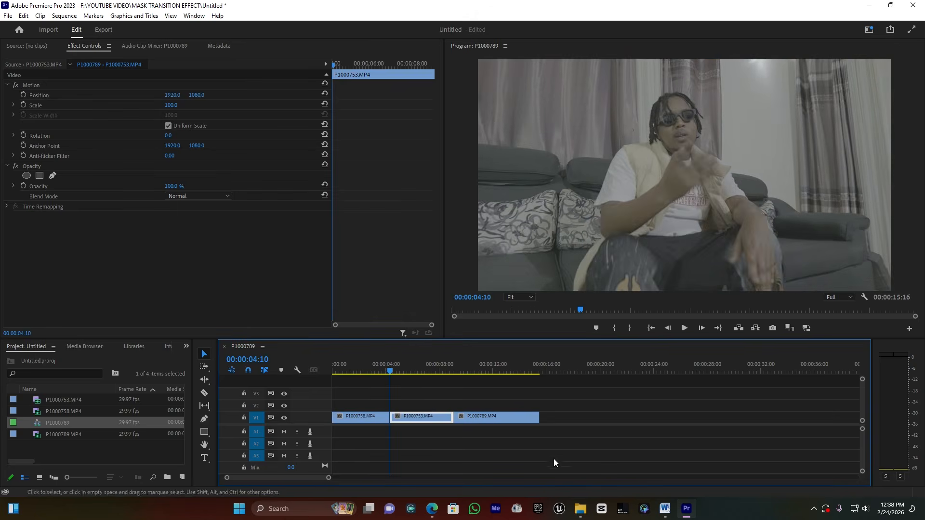
{"action": "left_click_drag", "start_coordinate": [329, 478], "coordinate": [299, 479]}
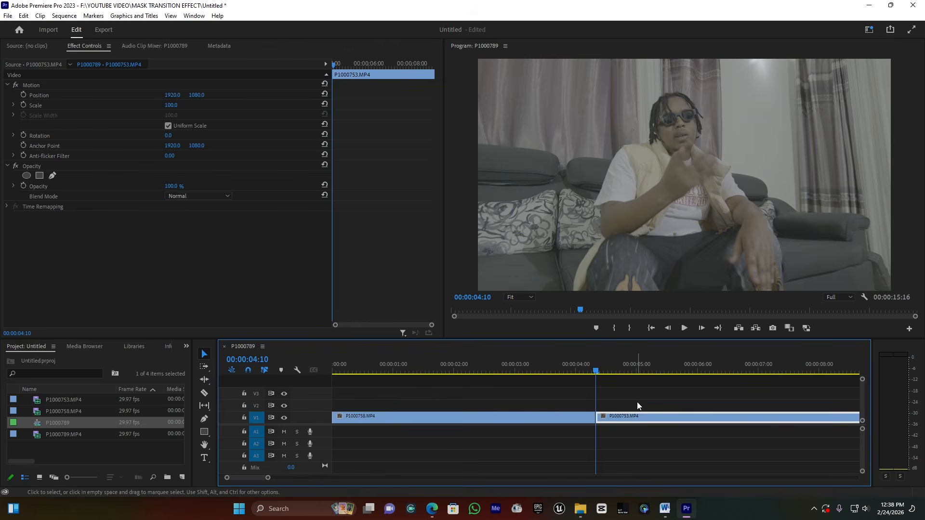
{"action": "key", "text": "Left"}
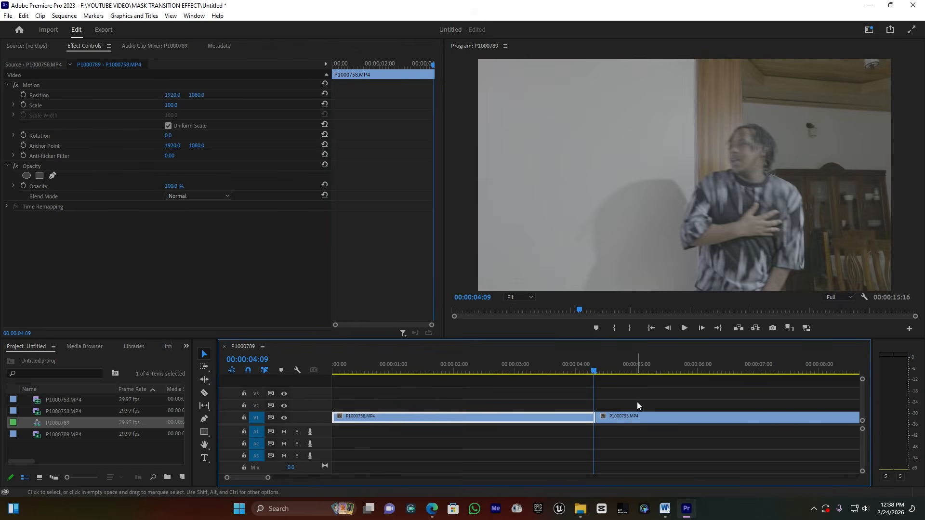
{"action": "key", "text": "Right"}
{"action": "key", "text": "Right"}
{"action": "key", "text": "Right"}
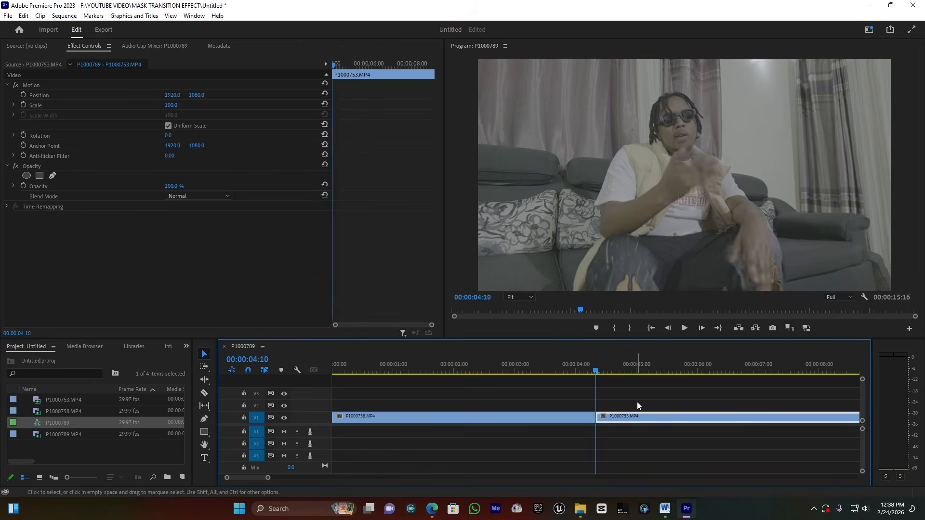
{"action": "key", "text": "Right"}
{"action": "key", "text": "Right"}
{"action": "key", "text": "Right"}
{"action": "key", "text": "Right"}
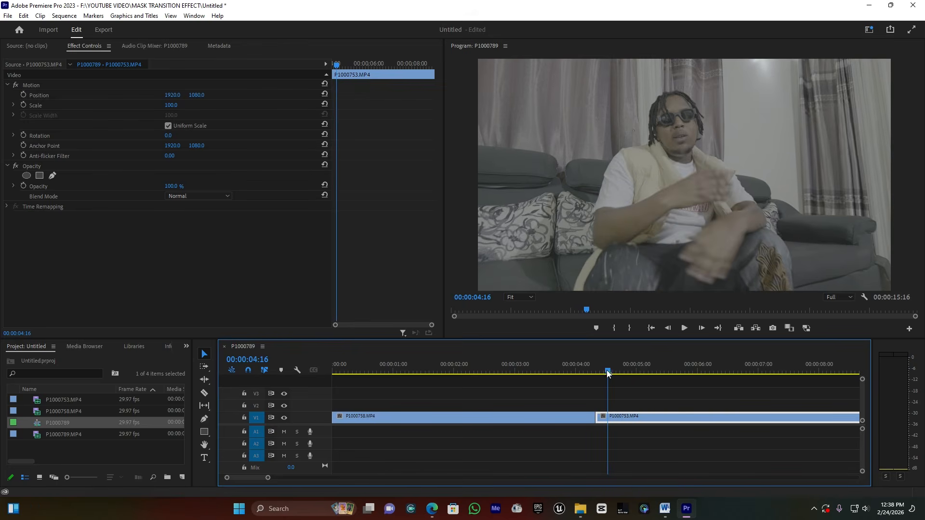
{"action": "left_click_drag", "start_coordinate": [606, 370], "coordinate": [597, 371]}
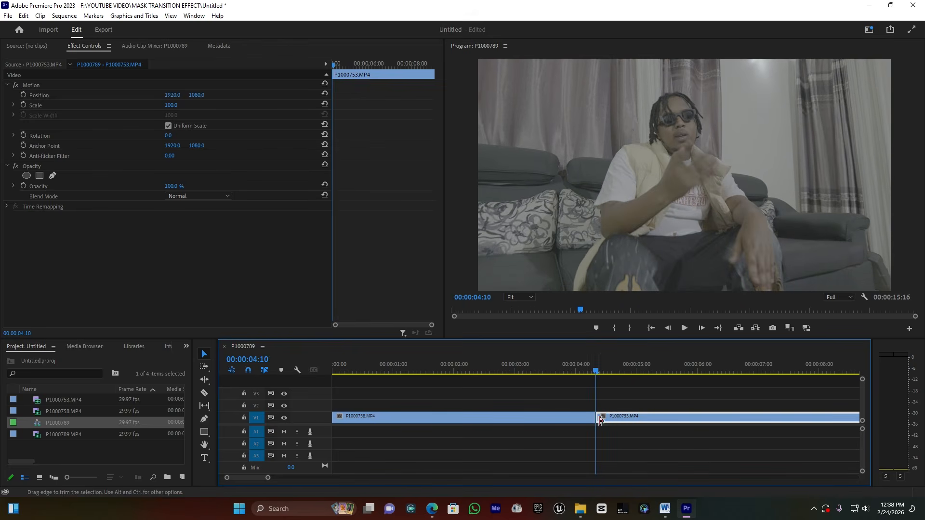
Duplicate P1000753.MP4 onto V2 directly above the original and add a frame hold to the copy at the cut.
{"action": "left_click_drag", "start_coordinate": [621, 416], "coordinate": [620, 406]}
{"action": "left_click", "coordinate": [619, 403]}
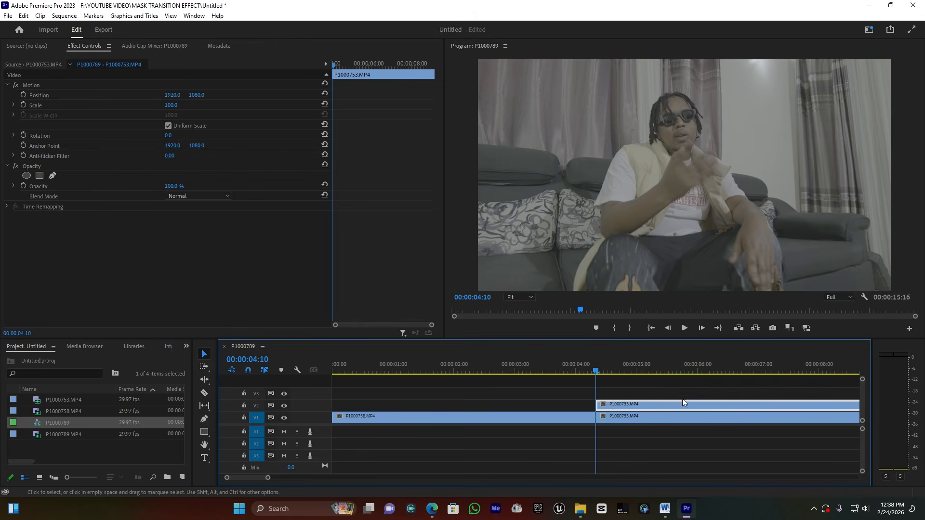
{"action": "right_click", "coordinate": [620, 409]}
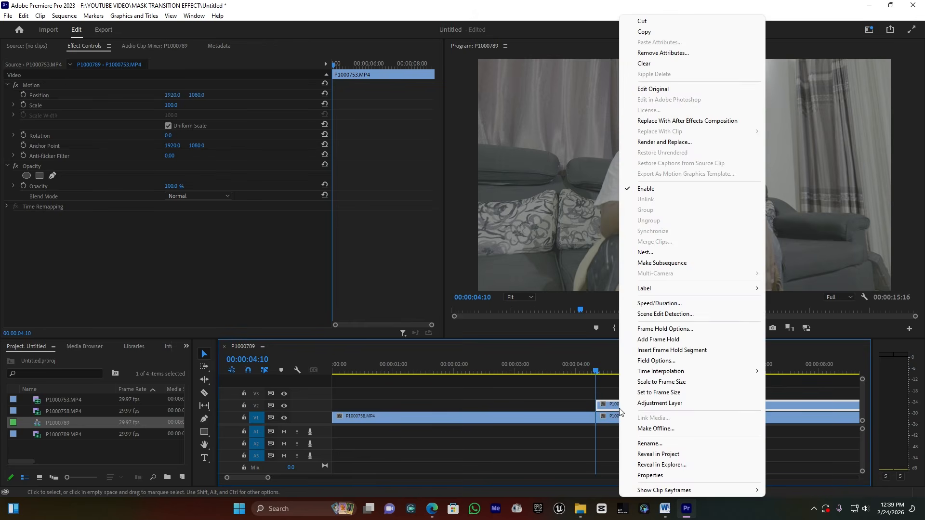
{"action": "left_click", "coordinate": [672, 340]}
Shorten the frozen copy on V2 to about 1.6 seconds and move it back over P1000758.MP4 so it ends at the cut.
{"action": "mouse_move", "coordinate": [653, 372]}
{"action": "left_mouse_down"}
{"action": "mouse_move", "coordinate": [711, 371]}
{"action": "mouse_move", "coordinate": [578, 383]}
{"action": "mouse_move", "coordinate": [641, 378]}
{"action": "left_mouse_up"}
{"action": "left_click_drag", "start_coordinate": [266, 478], "coordinate": [294, 478]}
{"action": "left_click_drag", "start_coordinate": [469, 371], "coordinate": [497, 371]}
{"action": "left_click", "coordinate": [497, 408]}
{"action": "left_click_drag", "start_coordinate": [461, 412], "coordinate": [438, 412]}
{"action": "left_click", "coordinate": [439, 370]}
{"action": "key", "text": "space"}
{"action": "key", "text": "space"}
{"action": "left_click_drag", "start_coordinate": [552, 405], "coordinate": [432, 404]}
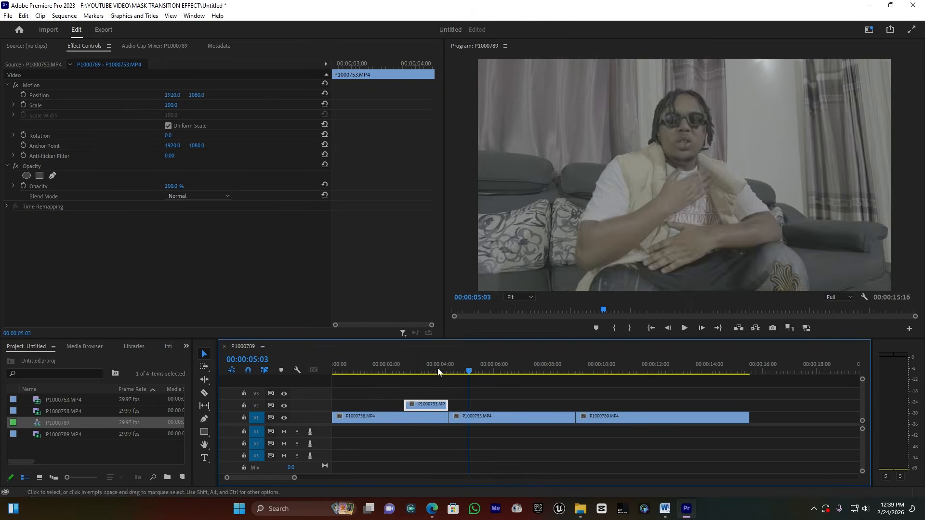
Play back the section around the cut to review how the freeze frame runs into P1000753.MP4.
{"action": "left_click", "coordinate": [435, 367]}
{"action": "key", "text": "space"}
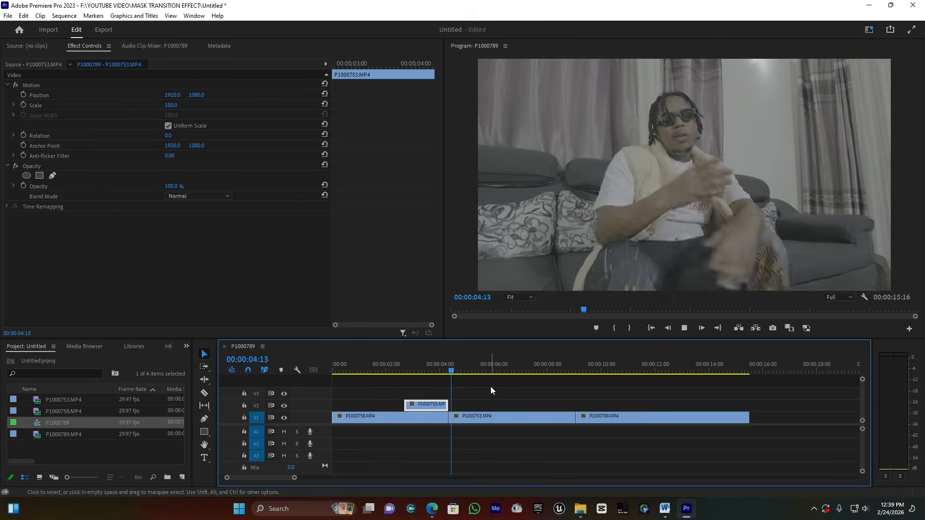
{"action": "key", "text": "space"}
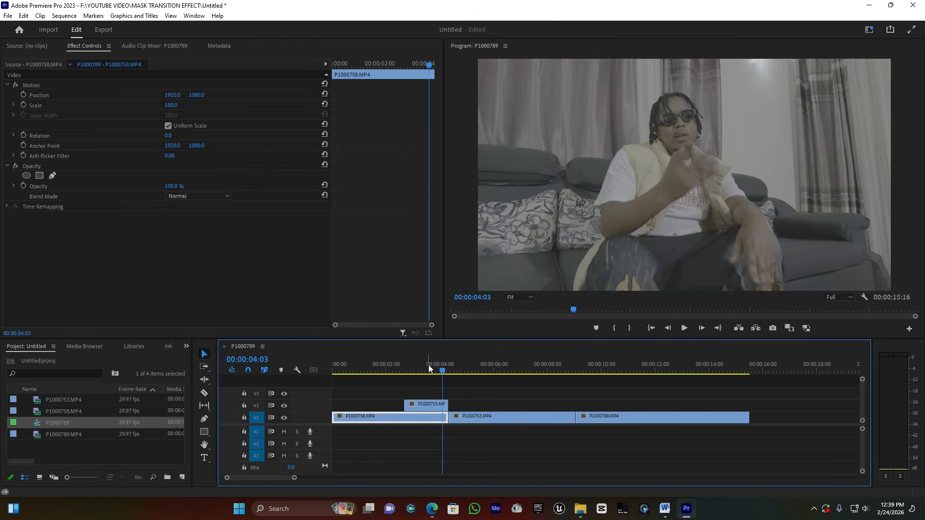
{"action": "key", "text": "space"}
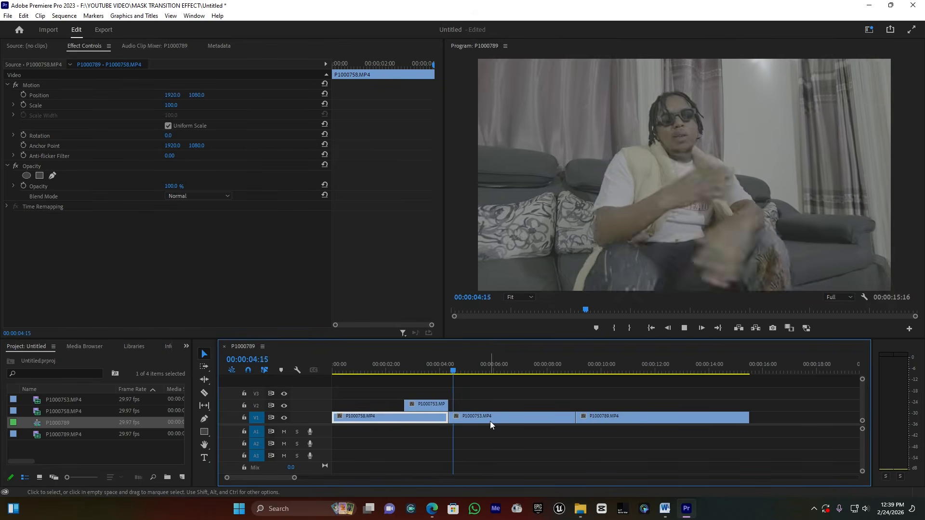
{"action": "key", "text": "space"}
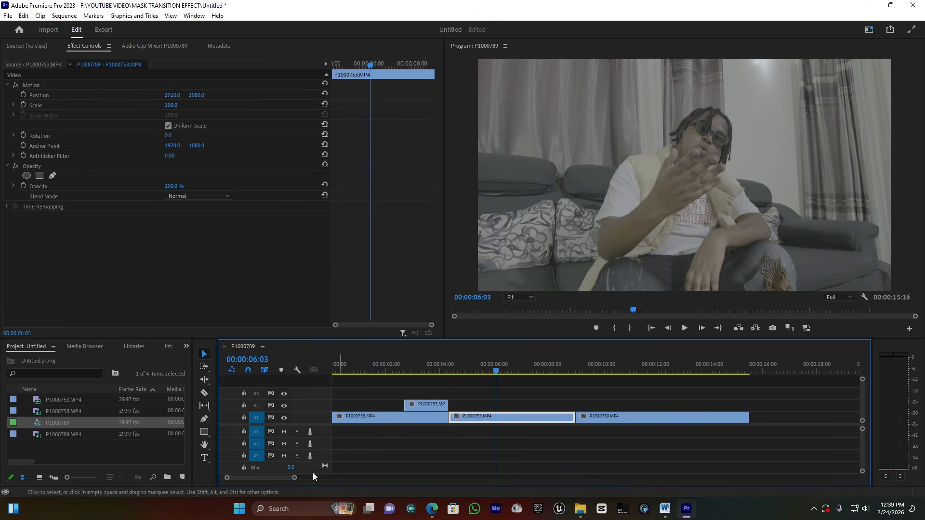
Place the playhead at 00:00:03:15 and start a freehand pen mask on the opacity of the frozen V2 clip.
{"action": "left_click", "coordinate": [428, 365]}
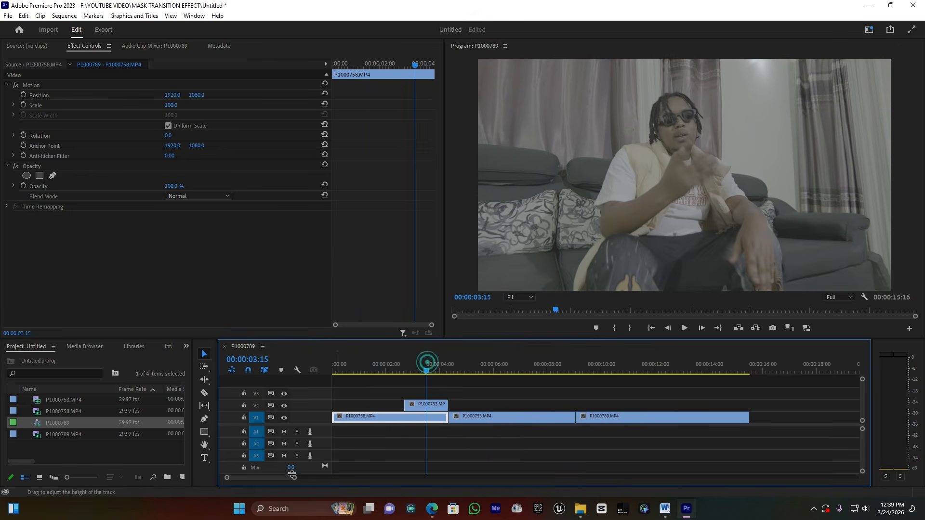
{"action": "left_click_drag", "start_coordinate": [293, 478], "coordinate": [256, 478]}
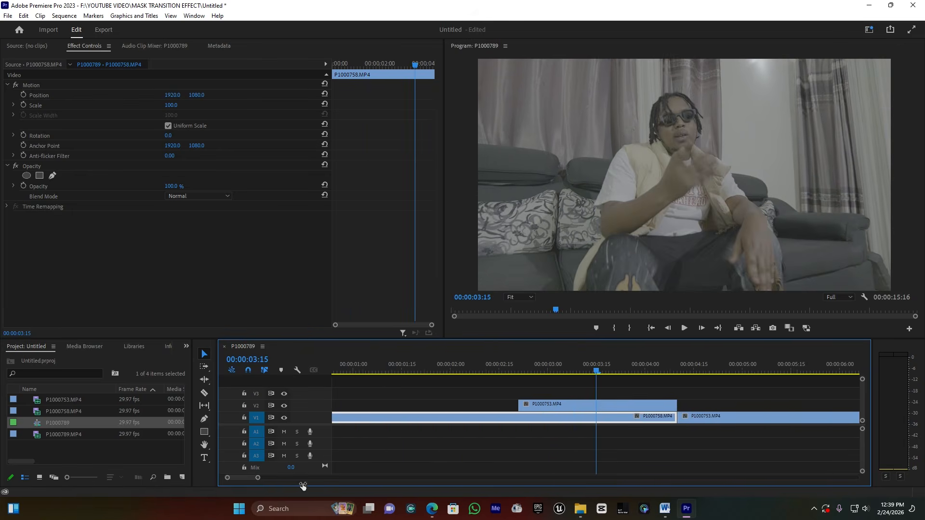
{"action": "left_click", "coordinate": [553, 409]}
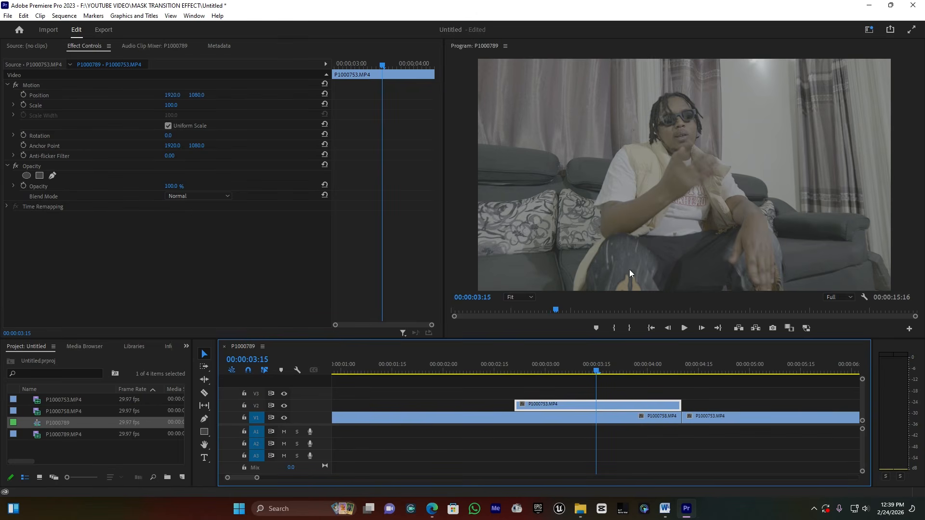
{"action": "left_click", "coordinate": [52, 177]}
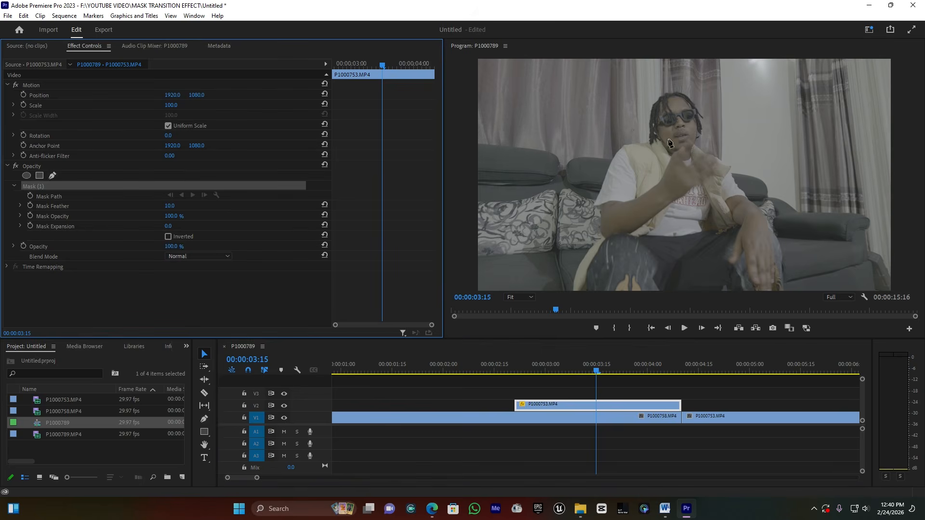
{"action": "left_click", "coordinate": [531, 297]}
{"action": "left_click", "coordinate": [522, 360]}
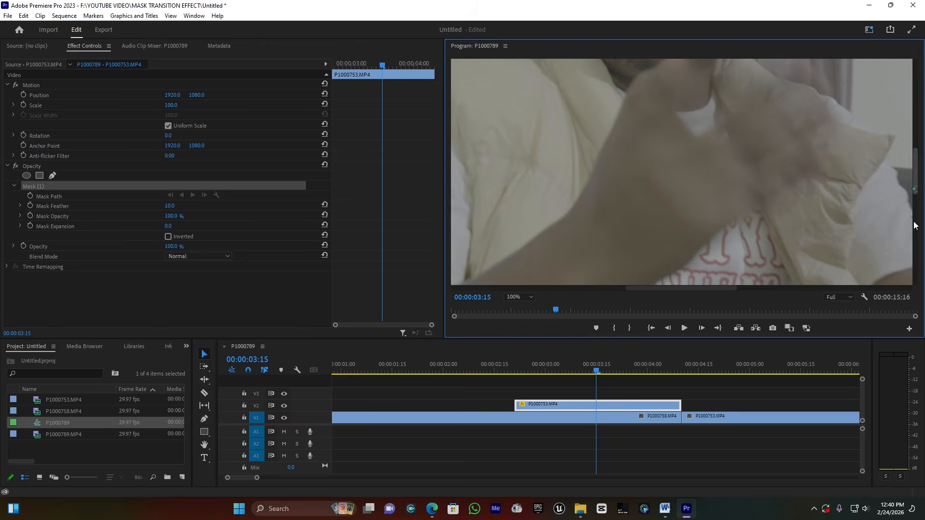
{"action": "left_click_drag", "start_coordinate": [915, 215], "coordinate": [913, 250]}
{"action": "left_click_drag", "start_coordinate": [652, 289], "coordinate": [562, 294]}
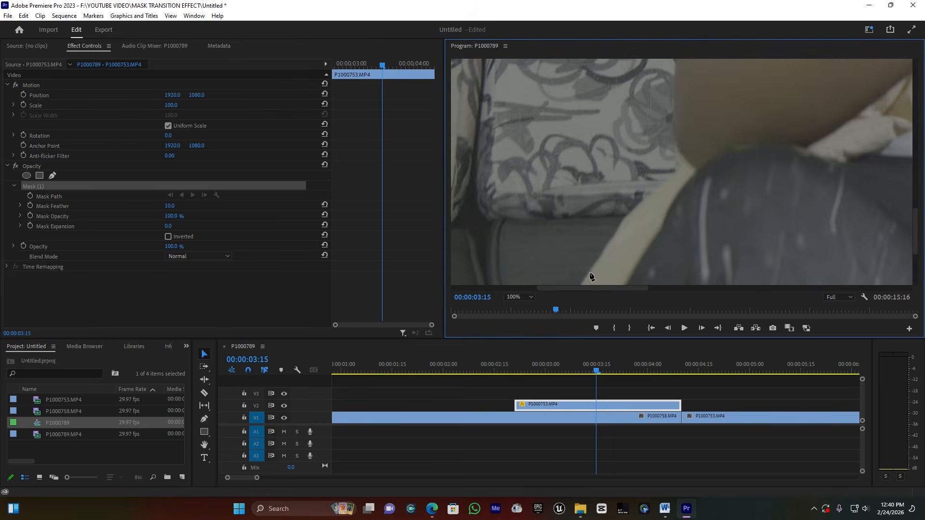
Trace the mask outline upward from the jacket hem beside the knee, along the arm and shoulder toward the seated man's neck.
{"action": "left_click", "coordinate": [589, 273]}
{"action": "left_click", "coordinate": [673, 170]}
{"action": "left_click", "coordinate": [674, 108]}
{"action": "left_click_drag", "start_coordinate": [915, 217], "coordinate": [915, 150]}
{"action": "left_click", "coordinate": [519, 296]}
{"action": "left_click", "coordinate": [529, 351]}
{"action": "left_click", "coordinate": [585, 155]}
{"action": "left_click", "coordinate": [599, 118]}
{"action": "left_click", "coordinate": [620, 73]}
{"action": "left_click", "coordinate": [633, 197]}
{"action": "left_click", "coordinate": [654, 158]}
{"action": "left_click", "coordinate": [671, 134]}
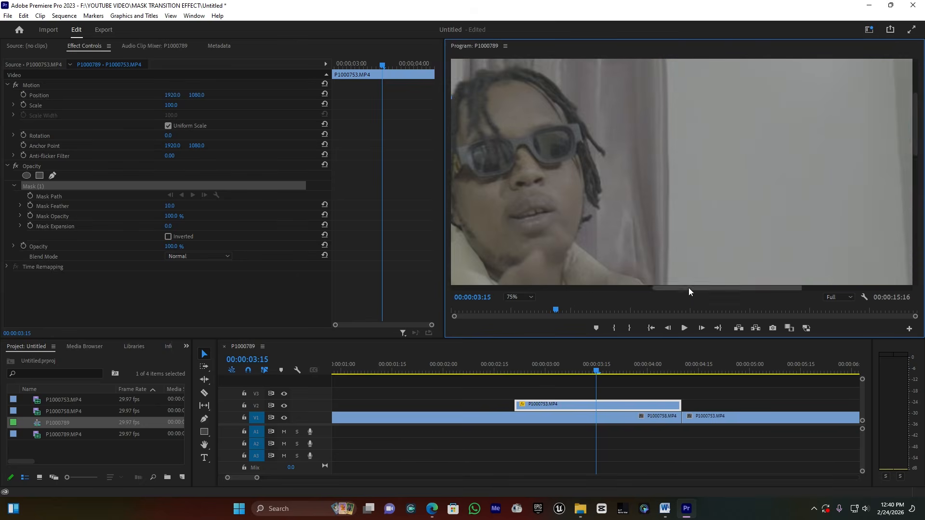
Continue the mask outline around the seated man's hair and the far side of his face down to his collar.
{"action": "left_click", "coordinate": [516, 84]}
{"action": "left_click", "coordinate": [536, 71]}
{"action": "left_click", "coordinate": [558, 71]}
{"action": "left_click", "coordinate": [569, 66]}
{"action": "left_click", "coordinate": [597, 76]}
{"action": "left_click", "coordinate": [623, 97]}
{"action": "left_click", "coordinate": [633, 120]}
{"action": "left_click", "coordinate": [643, 145]}
{"action": "left_click", "coordinate": [651, 196]}
{"action": "left_click", "coordinate": [634, 225]}
{"action": "left_click", "coordinate": [639, 255]}
{"action": "left_click", "coordinate": [662, 268]}
{"action": "left_click", "coordinate": [683, 275]}
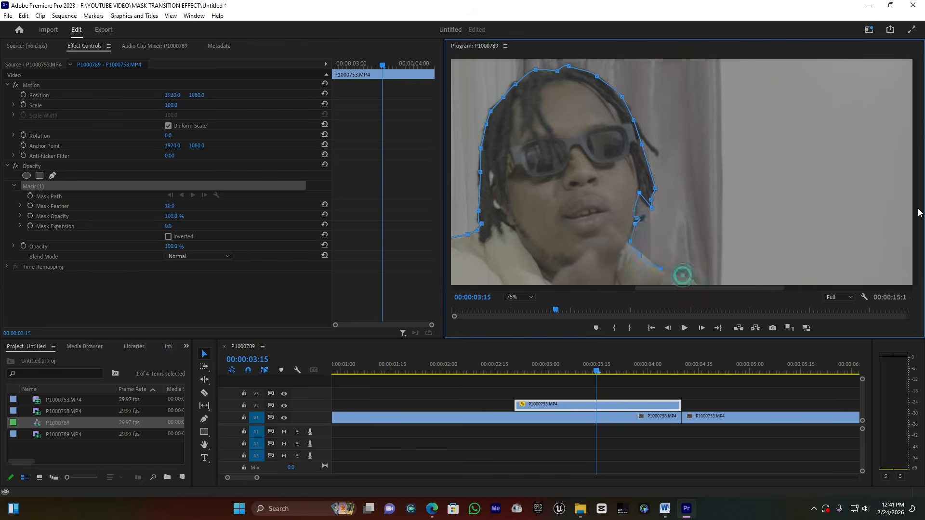
Trace the mask outline down the far shoulder, arm and hand to just below the bottom edge of the frame.
{"action": "scroll", "coordinate": [682, 276], "scroll_direction": "down", "scroll_amount": 3}
{"action": "left_click", "coordinate": [706, 92]}
{"action": "left_click", "coordinate": [730, 107]}
{"action": "left_click", "coordinate": [751, 124]}
{"action": "left_click", "coordinate": [764, 174]}
{"action": "left_click", "coordinate": [809, 228]}
{"action": "left_click", "coordinate": [843, 253]}
{"action": "scroll", "coordinate": [853, 270], "scroll_direction": "down", "scroll_amount": 2}
{"action": "left_click", "coordinate": [868, 170]}
{"action": "left_click", "coordinate": [898, 232]}
{"action": "left_click_drag", "start_coordinate": [751, 289], "coordinate": [800, 289]}
{"action": "left_click", "coordinate": [764, 269]}
{"action": "scroll", "coordinate": [768, 280], "scroll_direction": "down", "scroll_amount": 3}
{"action": "left_click", "coordinate": [772, 226]}
{"action": "left_click", "coordinate": [772, 255]}
{"action": "left_click", "coordinate": [773, 269]}
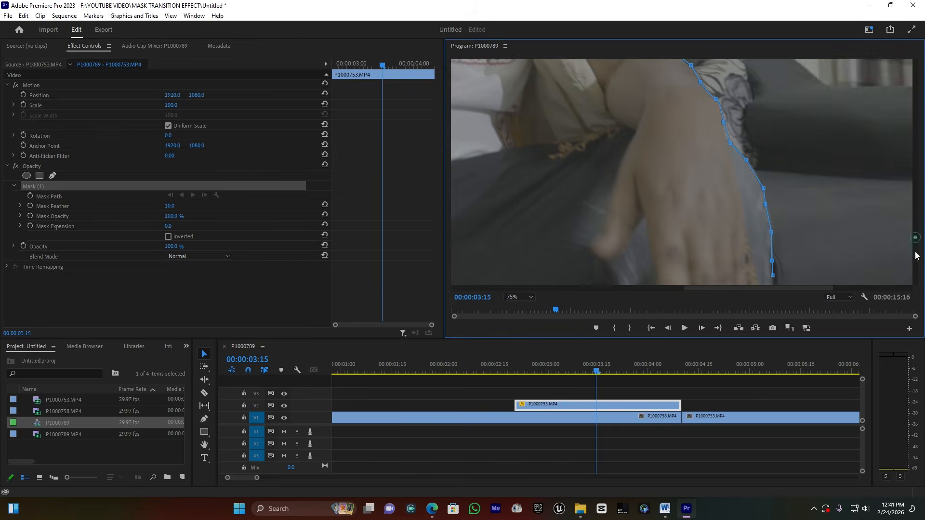
{"action": "left_click_drag", "start_coordinate": [915, 241], "coordinate": [915, 263]}
{"action": "left_click", "coordinate": [777, 256]}
{"action": "left_click", "coordinate": [778, 273]}
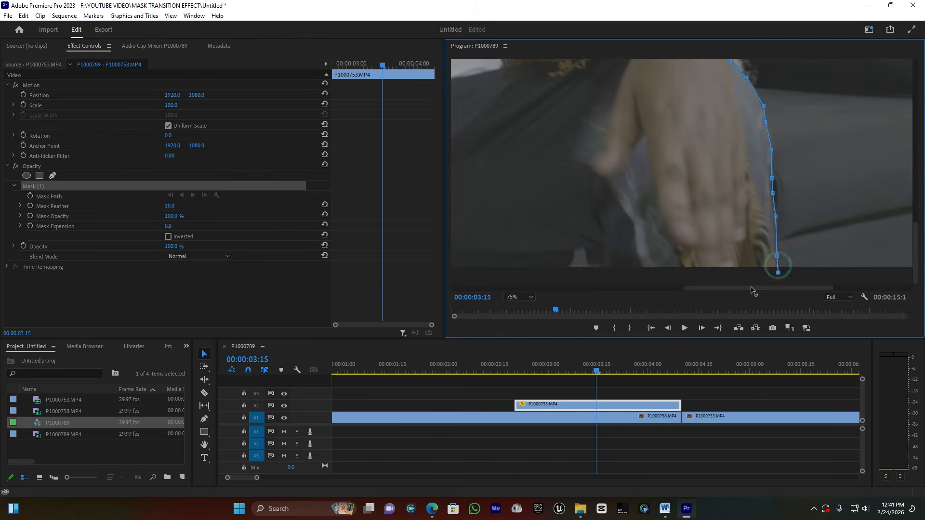
Close the mask along the frame's bottom edge and up the jacket hem to the starting point, and fit the preview.
{"action": "left_click_drag", "start_coordinate": [747, 287], "coordinate": [596, 285]}
{"action": "left_click", "coordinate": [536, 267]}
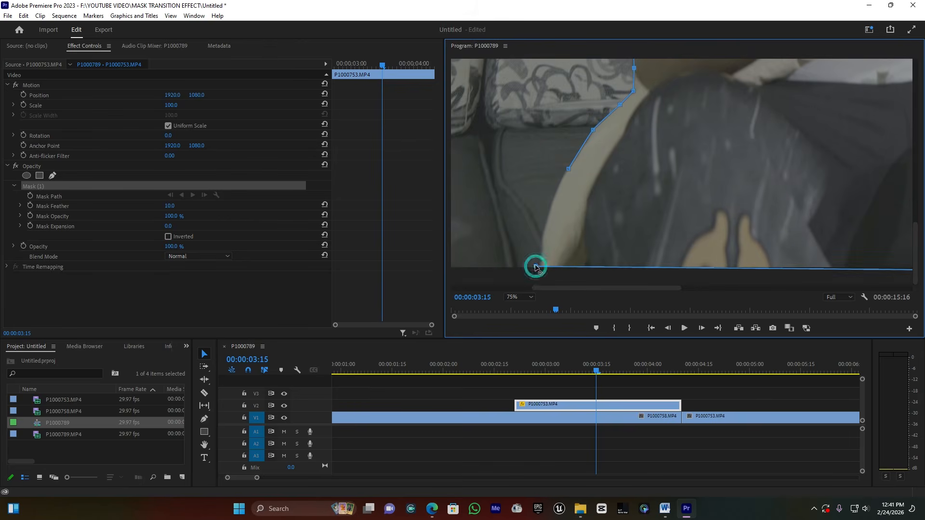
{"action": "left_click", "coordinate": [542, 244]}
{"action": "left_click", "coordinate": [554, 197]}
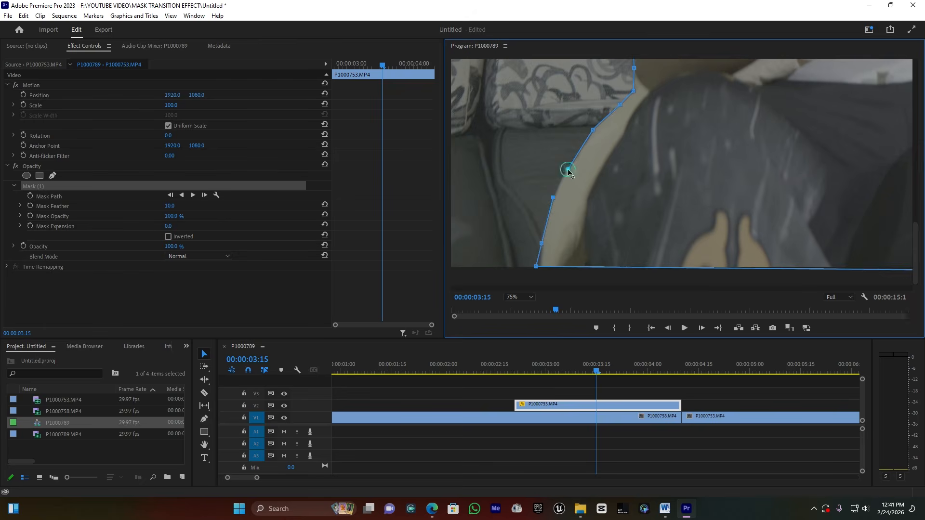
{"action": "left_click", "coordinate": [568, 169]}
{"action": "left_click", "coordinate": [519, 297]}
{"action": "left_click", "coordinate": [525, 308]}
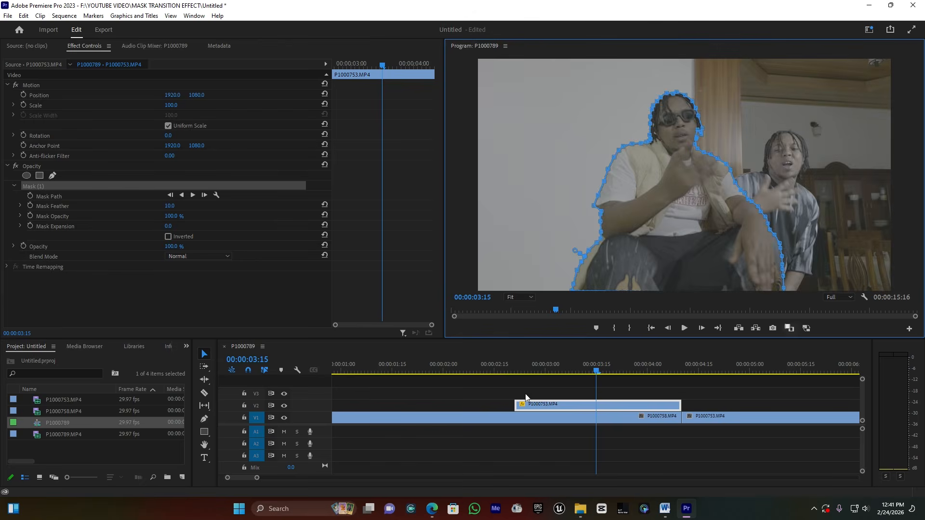
Play back and scrub through the masked freeze frame and the cut into P1000753.MP4 to check the transition.
{"action": "left_click", "coordinate": [498, 367]}
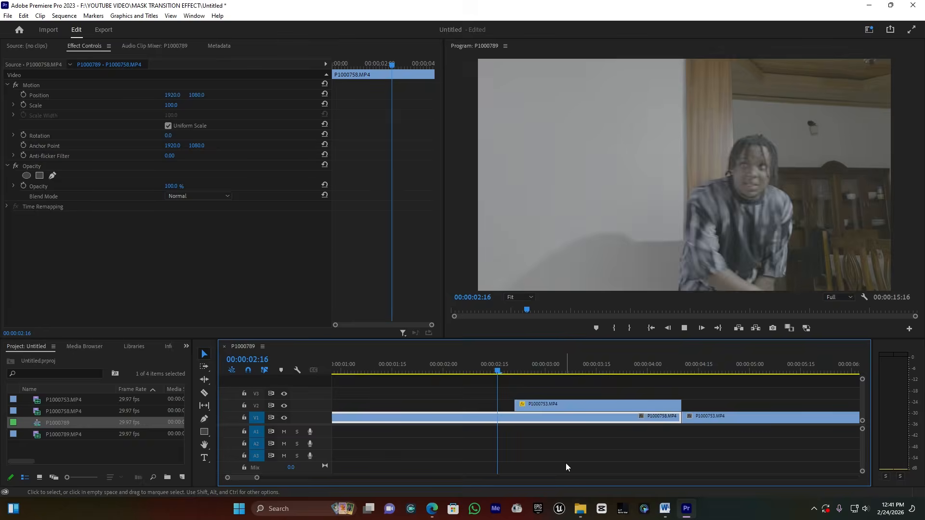
{"action": "key", "text": "space"}
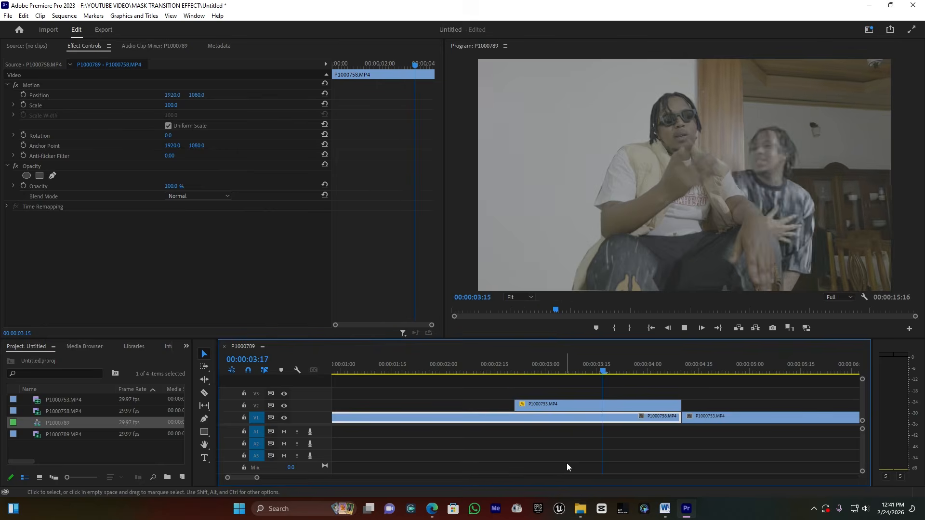
{"action": "key", "text": "space"}
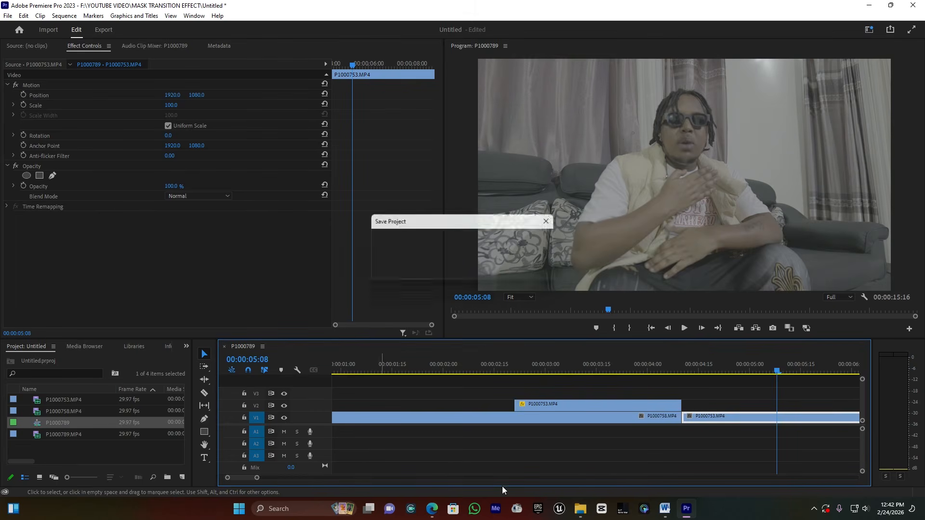
{"action": "left_click", "coordinate": [620, 404]}
{"action": "left_click", "coordinate": [618, 401]}
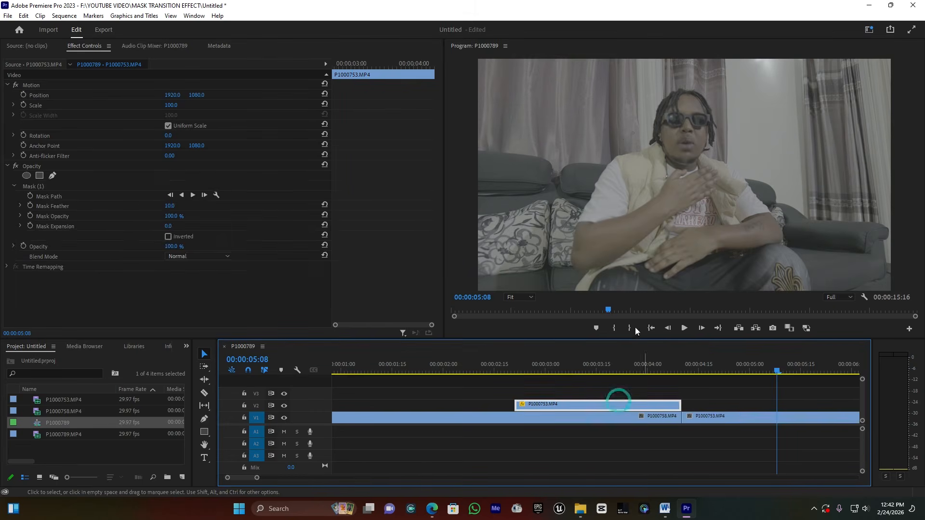
{"action": "left_click", "coordinate": [595, 374]}
{"action": "key", "text": "space"}
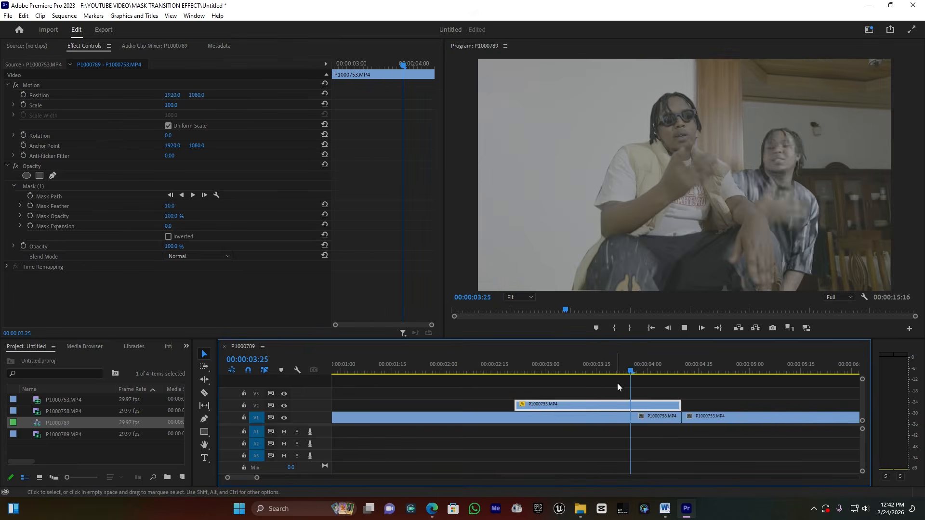
{"action": "left_click", "coordinate": [579, 371]}
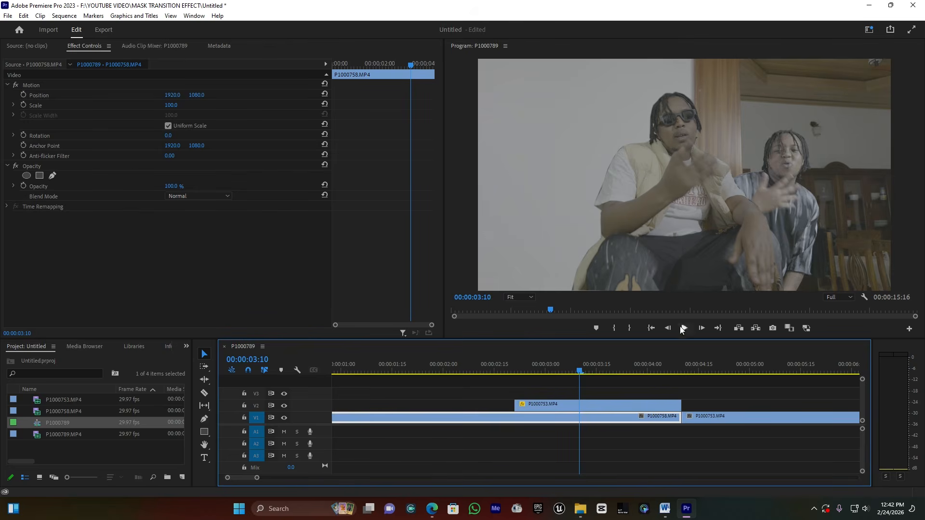
{"action": "key", "text": "space"}
{"action": "key", "text": "space"}
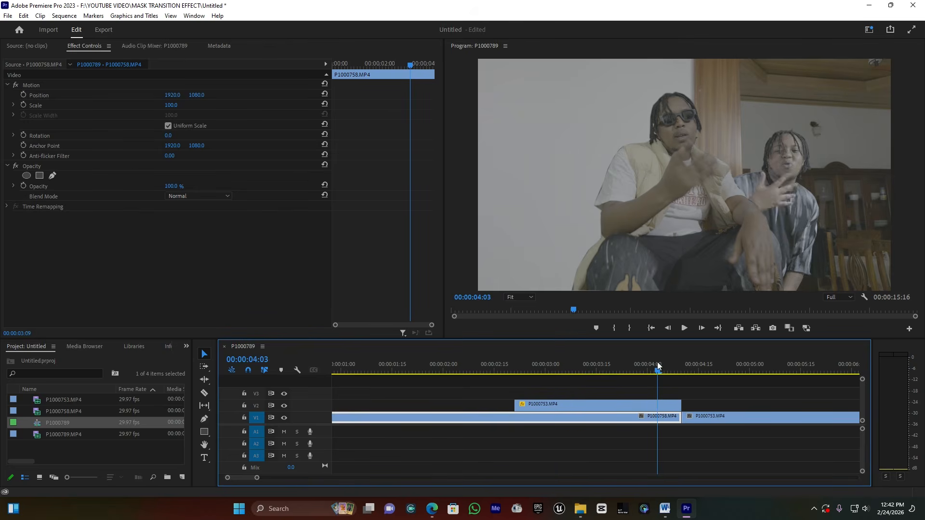
{"action": "left_click_drag", "start_coordinate": [668, 369], "coordinate": [703, 372]}
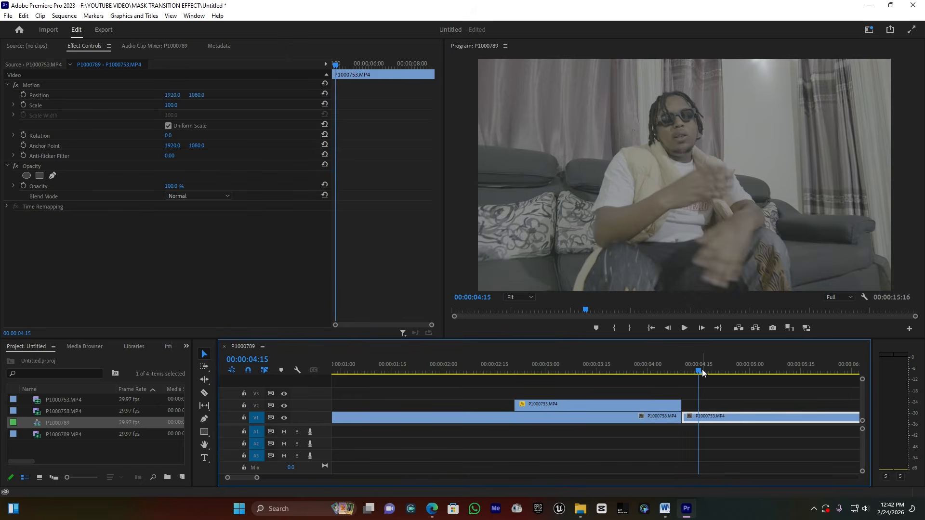
Add a Position keyframe to the masked P1000753.MP4 freeze frame on V2 at 00:00:03:10.
{"action": "left_click_drag", "start_coordinate": [571, 357], "coordinate": [577, 382]}
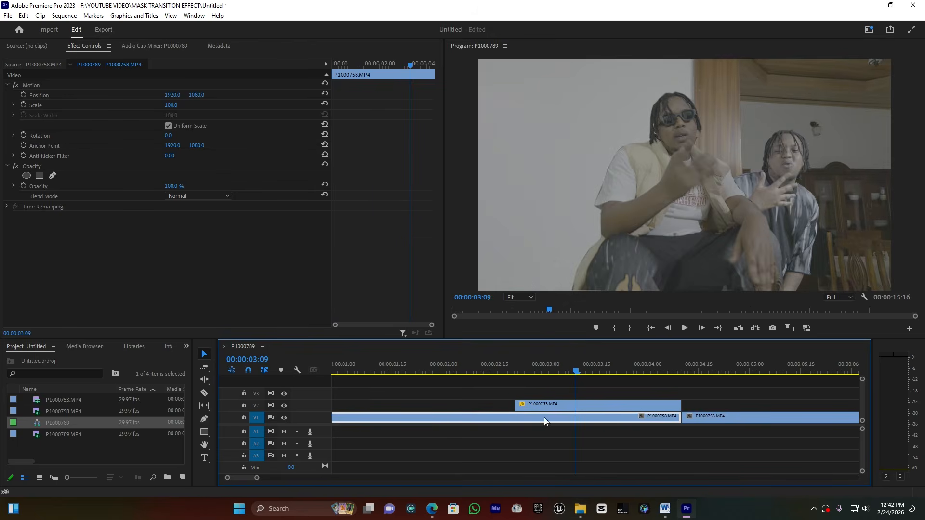
{"action": "left_click", "coordinate": [570, 407]}
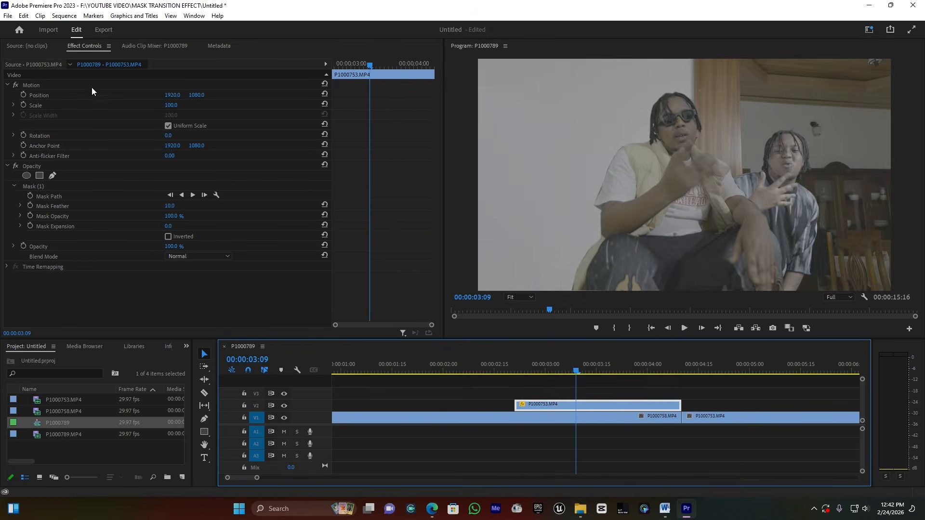
{"action": "left_click", "coordinate": [527, 370]}
{"action": "left_click_drag", "start_coordinate": [549, 371], "coordinate": [579, 372]}
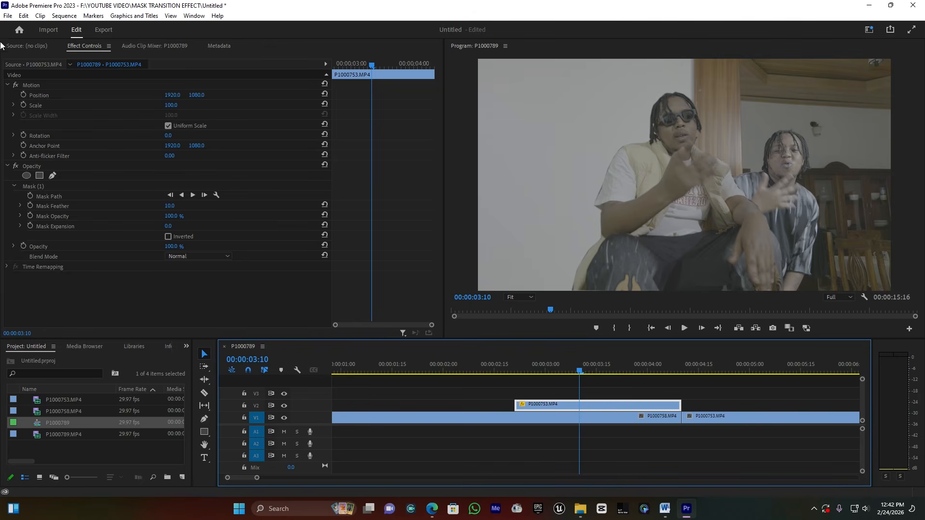
{"action": "left_click", "coordinate": [24, 95]}
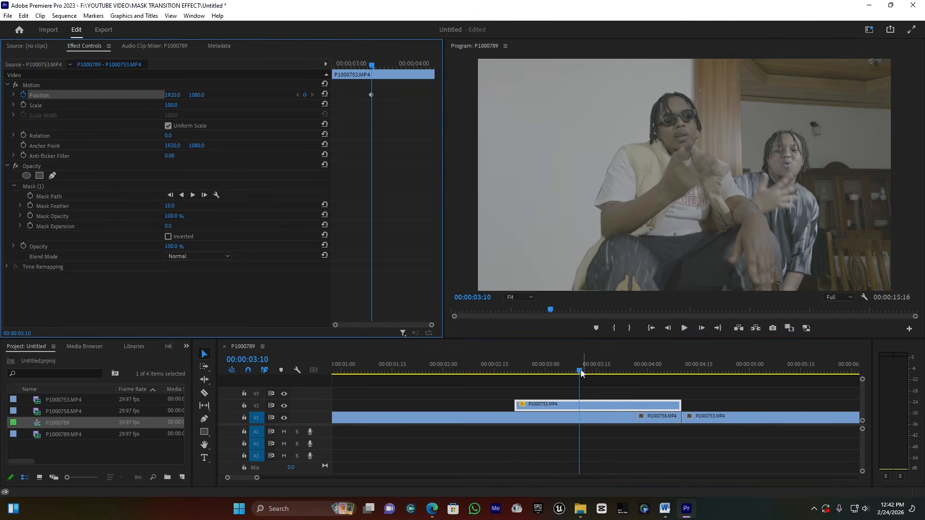
At 00:00:02:24, set the masked clip's vertical Position to 3372 so it starts below the frame, and play back the rise.
{"action": "left_click_drag", "start_coordinate": [579, 372], "coordinate": [527, 371]}
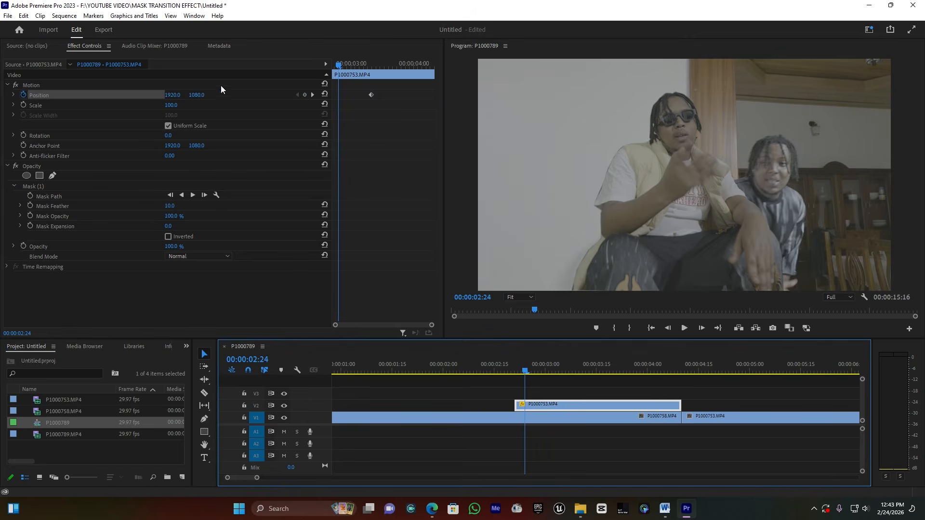
{"action": "left_click_drag", "start_coordinate": [199, 94], "coordinate": [231, 95]}
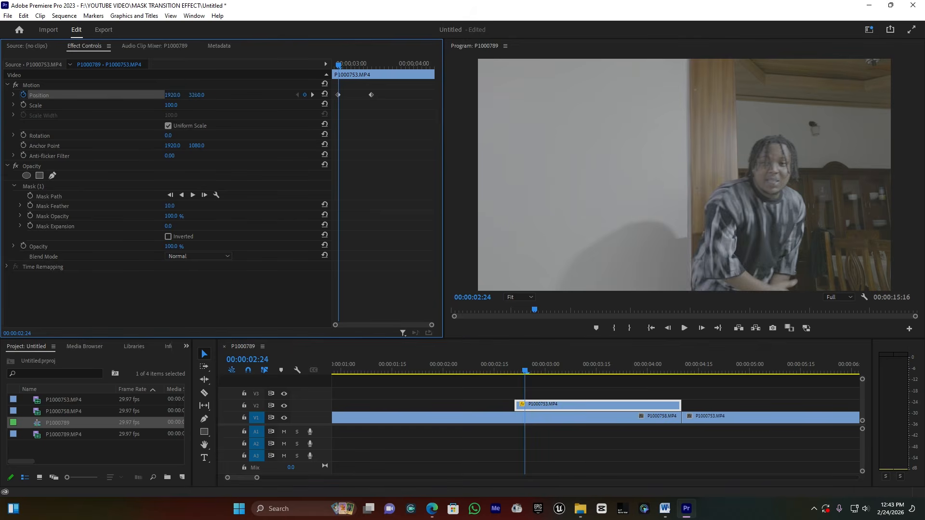
{"action": "key", "text": "space"}
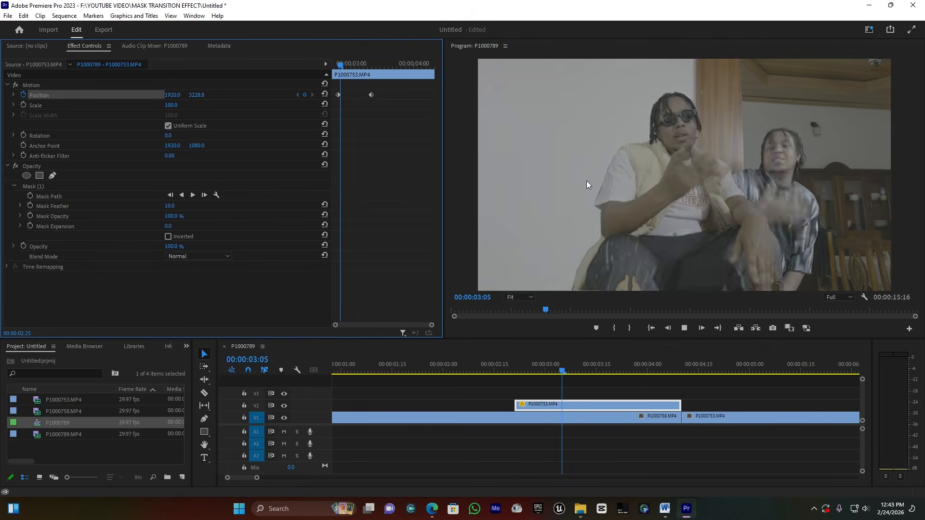
{"action": "left_click", "coordinate": [495, 365]}
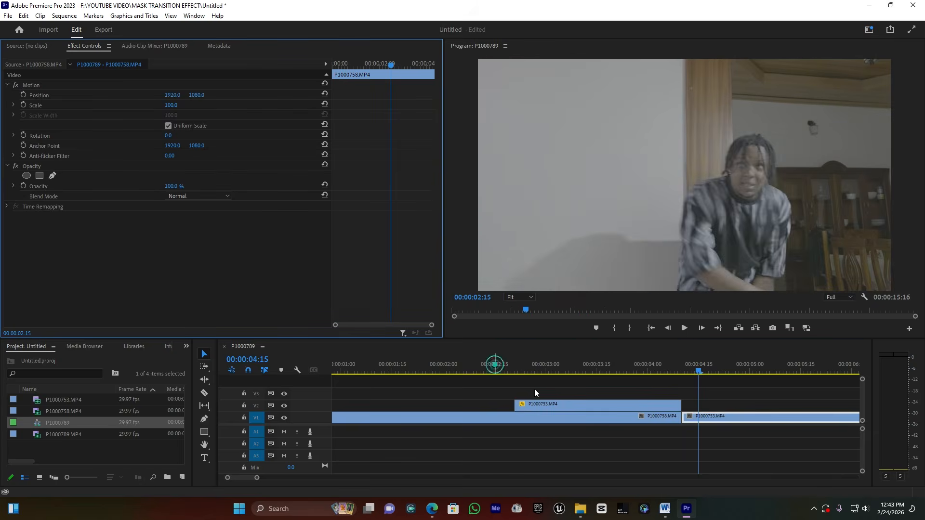
{"action": "key", "text": "space"}
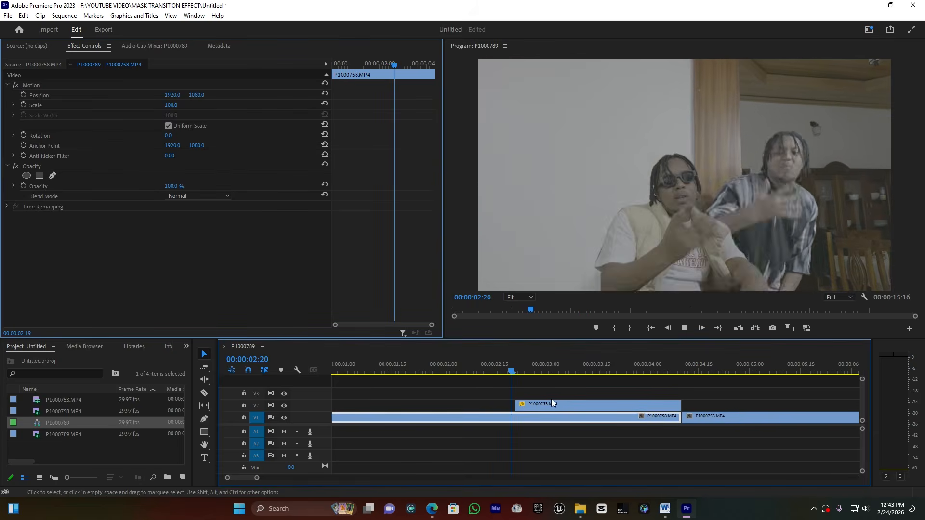
Apply Ease Out temporal interpolation to both Position keyframes of the masked clip on V2.
{"action": "left_click", "coordinate": [551, 406]}
{"action": "left_click", "coordinate": [545, 369]}
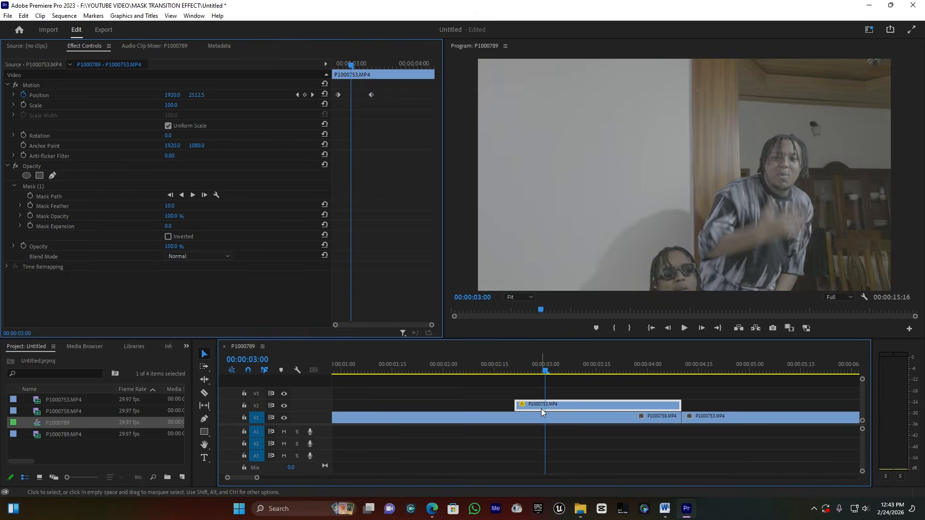
{"action": "left_click_drag", "start_coordinate": [399, 115], "coordinate": [336, 89]}
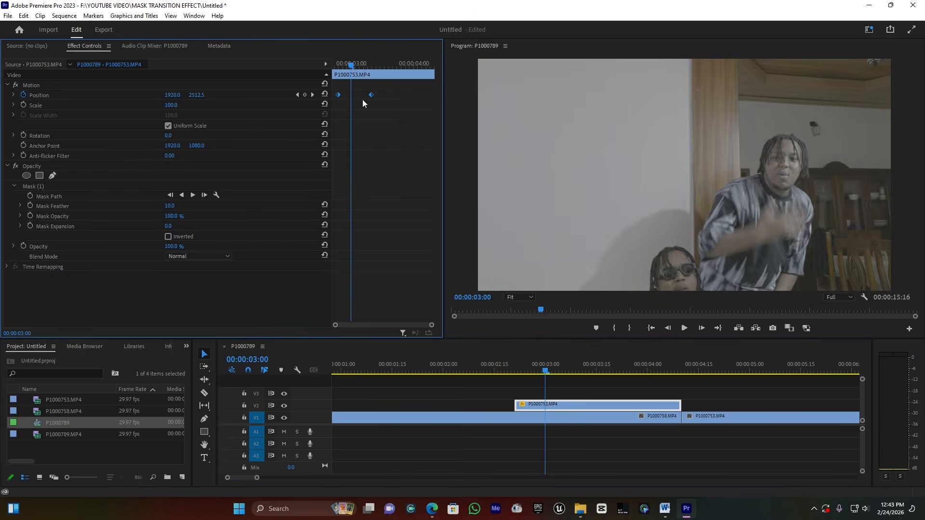
{"action": "right_click", "coordinate": [372, 94]}
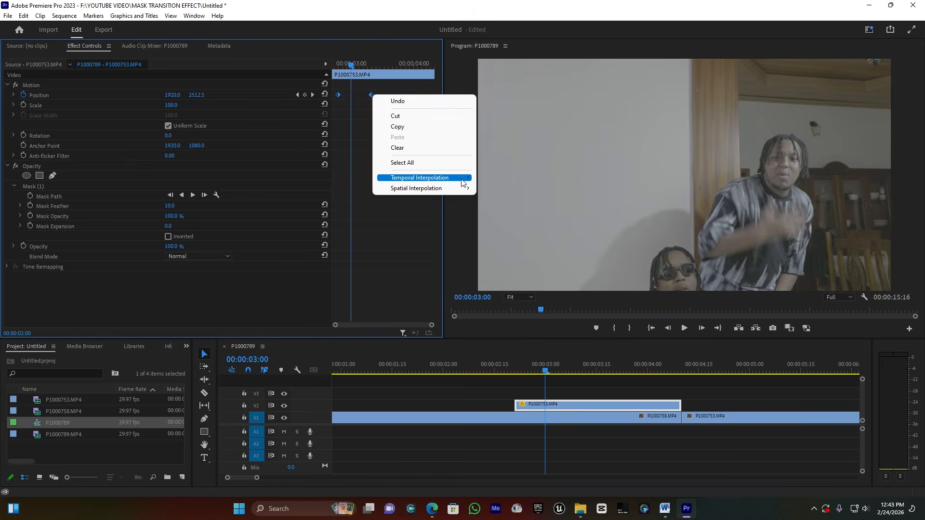
{"action": "mouse_move", "coordinate": [462, 182]}
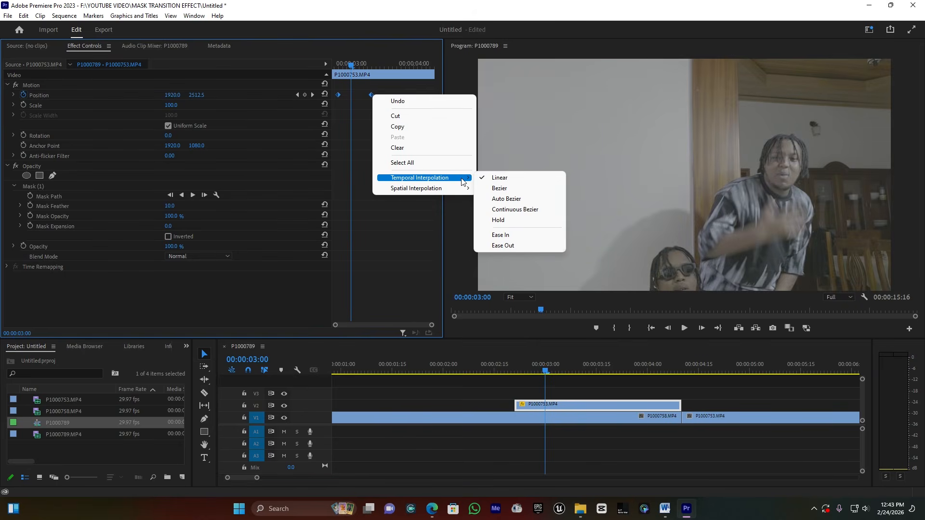
{"action": "left_click", "coordinate": [518, 245]}
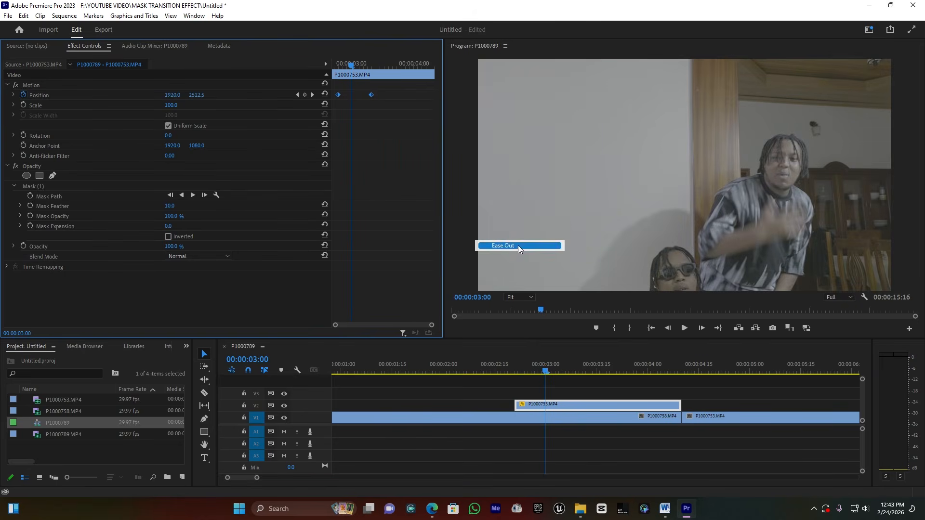
Reshape the Position velocity curve to peak early and taper smoothly into the last keyframe, and play back the movement.
{"action": "left_click", "coordinate": [14, 96]}
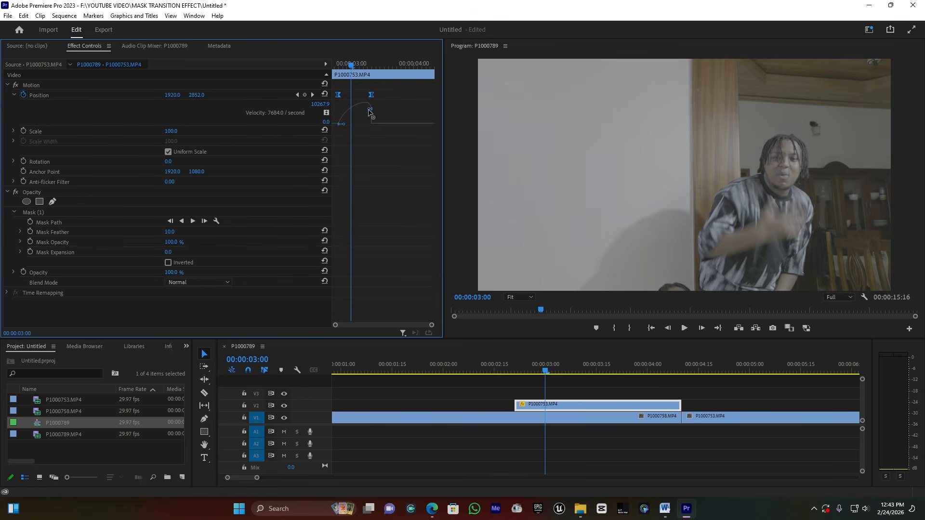
{"action": "left_click_drag", "start_coordinate": [369, 111], "coordinate": [353, 135]}
{"action": "left_click", "coordinate": [496, 371]}
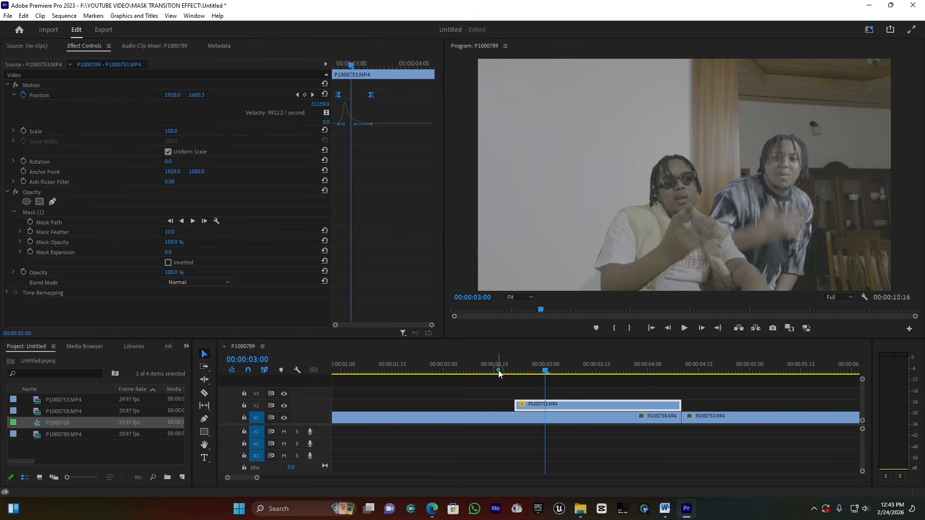
{"action": "key", "text": "space"}
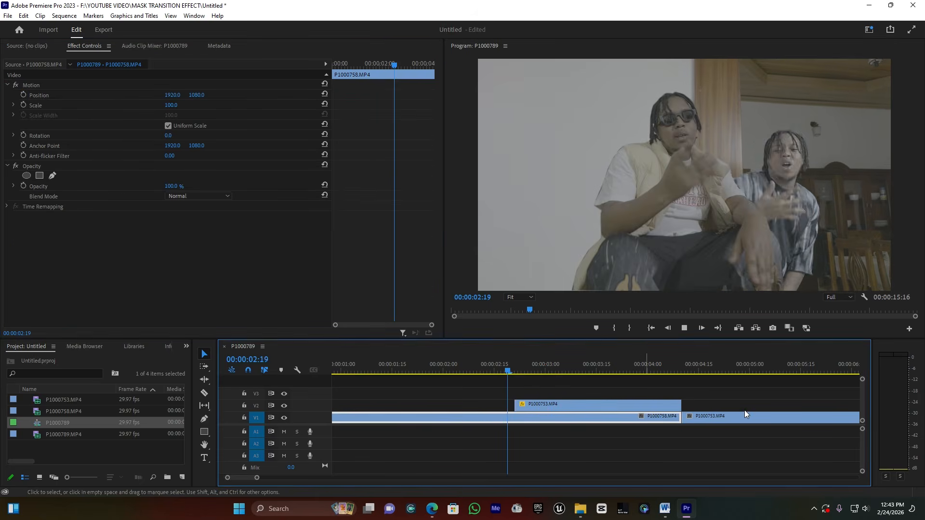
{"action": "left_click", "coordinate": [494, 365]}
{"action": "key", "text": "space"}
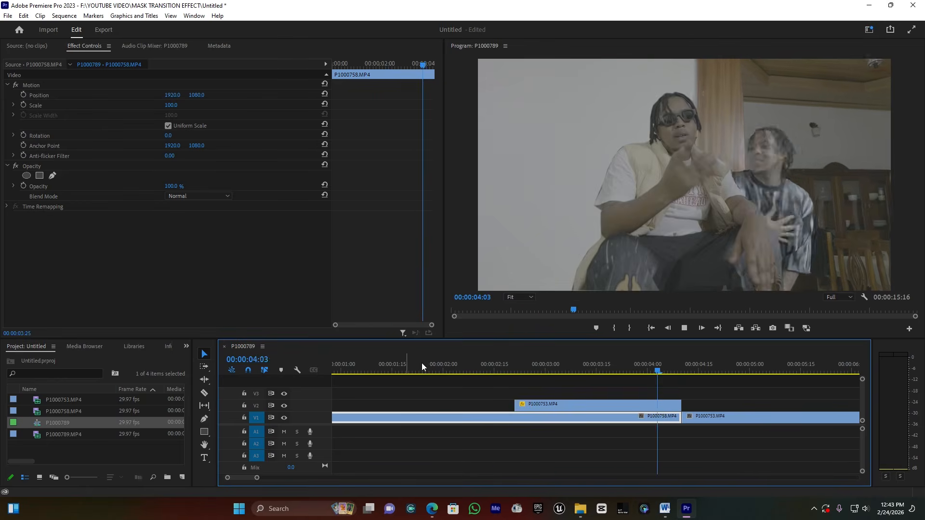
{"action": "key", "text": "space"}
Shift both Position keyframes of the masked clip about eight frames later, and play the transition through into the second clip.
{"action": "left_click", "coordinate": [584, 367]}
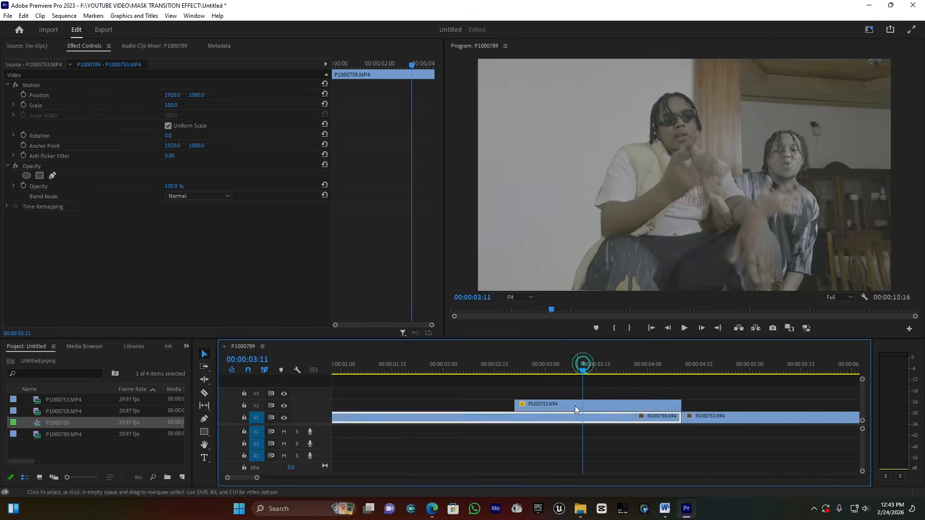
{"action": "left_click", "coordinate": [575, 406]}
{"action": "left_click", "coordinate": [392, 92]}
{"action": "left_click_drag", "start_coordinate": [342, 98], "coordinate": [390, 95]}
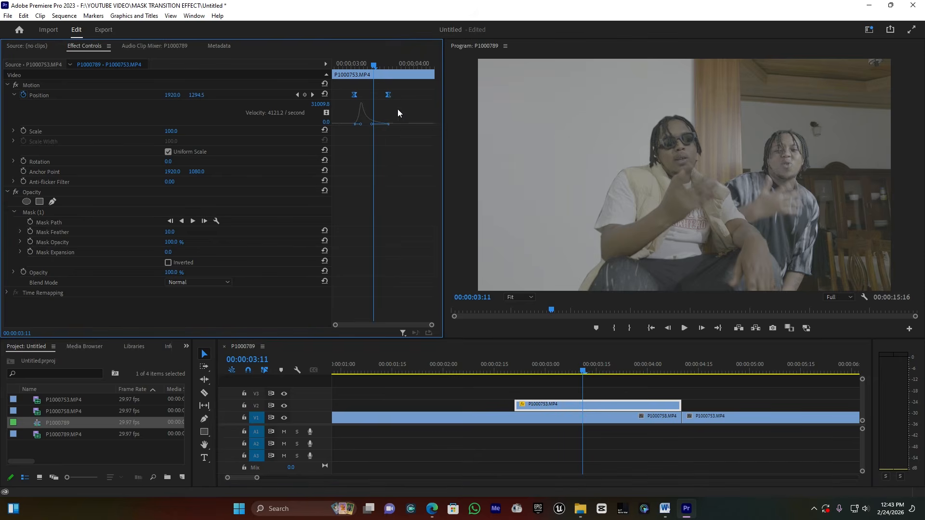
{"action": "left_click", "coordinate": [368, 167]}
{"action": "left_click", "coordinate": [524, 369]}
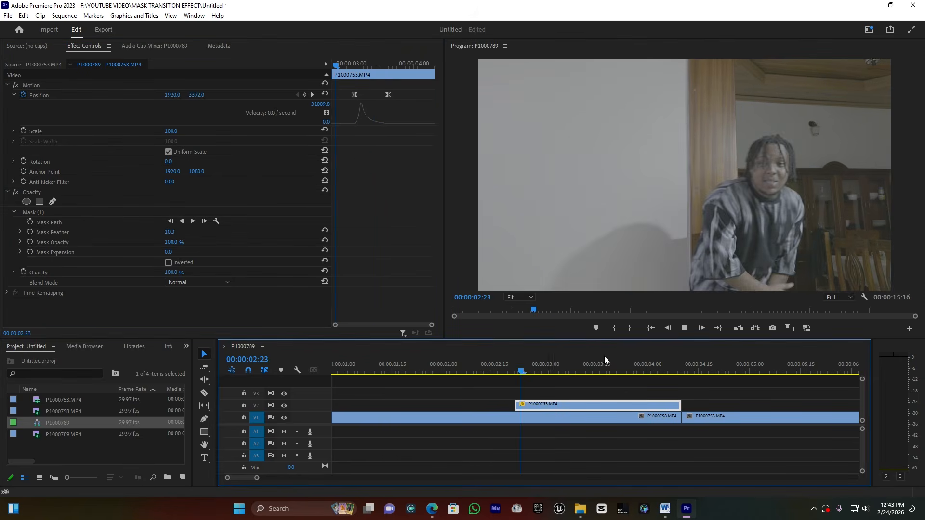
{"action": "key", "text": "space"}
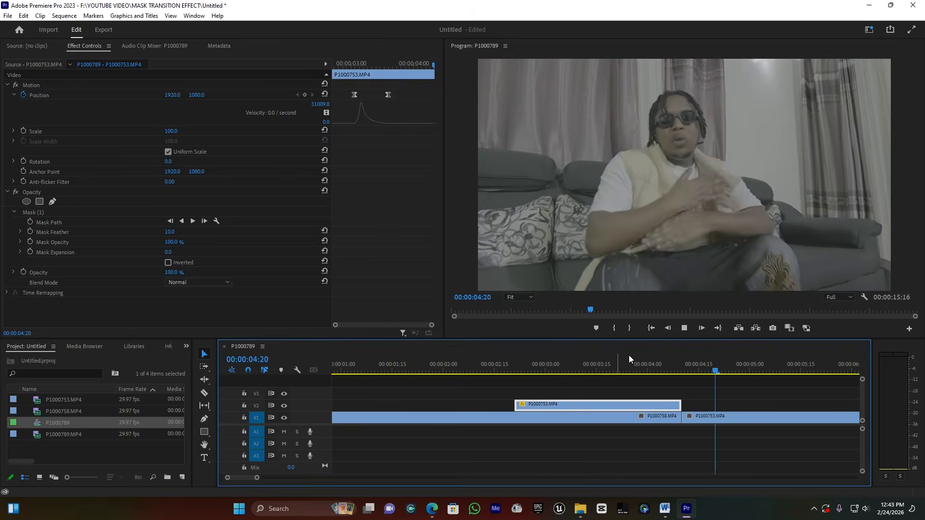
{"action": "key", "text": "space"}
Razor the end of the masked V2 clip at every frame from 00:00:04:09 back to 00:00:04:01.
{"action": "left_click", "coordinate": [583, 367]}
{"action": "left_click", "coordinate": [640, 371]}
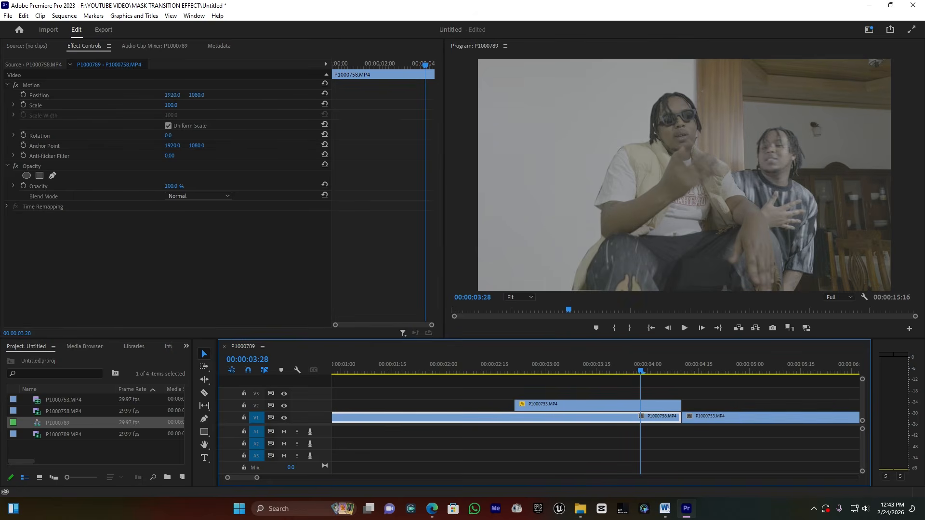
{"action": "left_click_drag", "start_coordinate": [257, 480], "coordinate": [241, 478]}
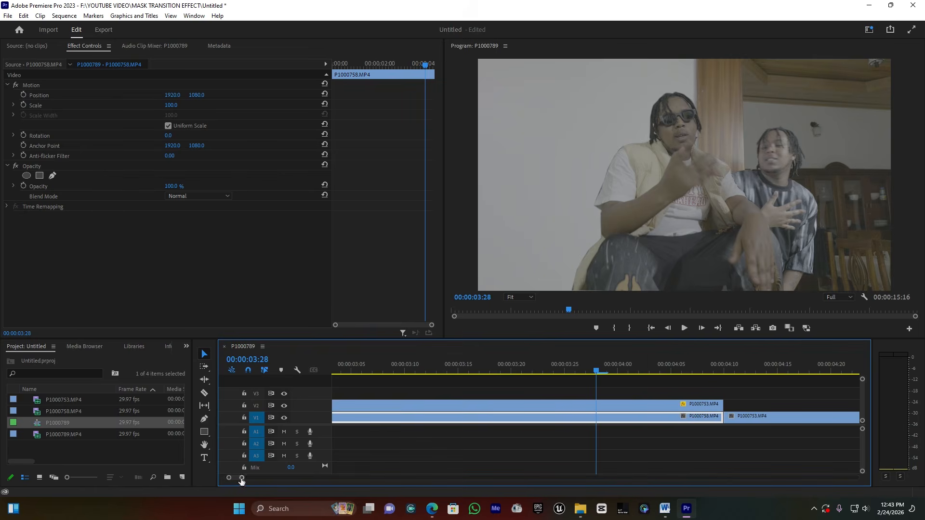
{"action": "left_click", "coordinate": [718, 376]}
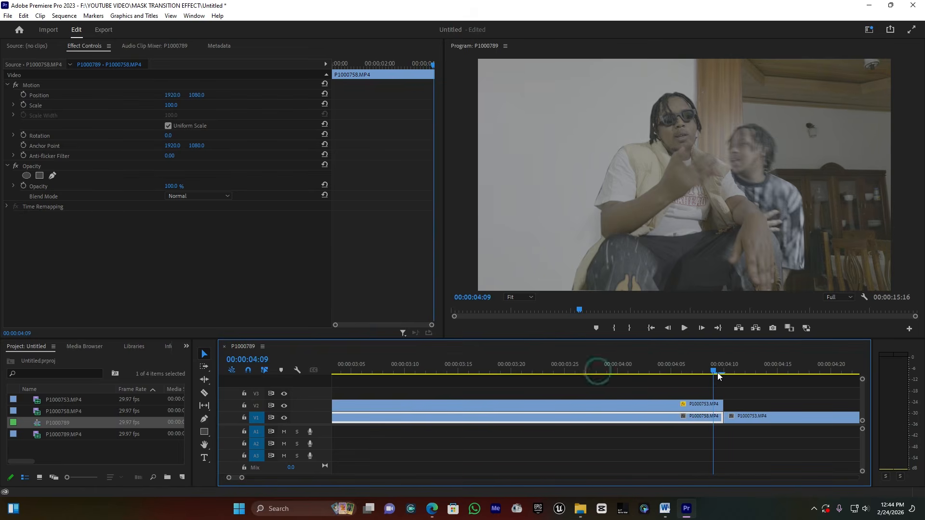
{"action": "key", "text": "c"}
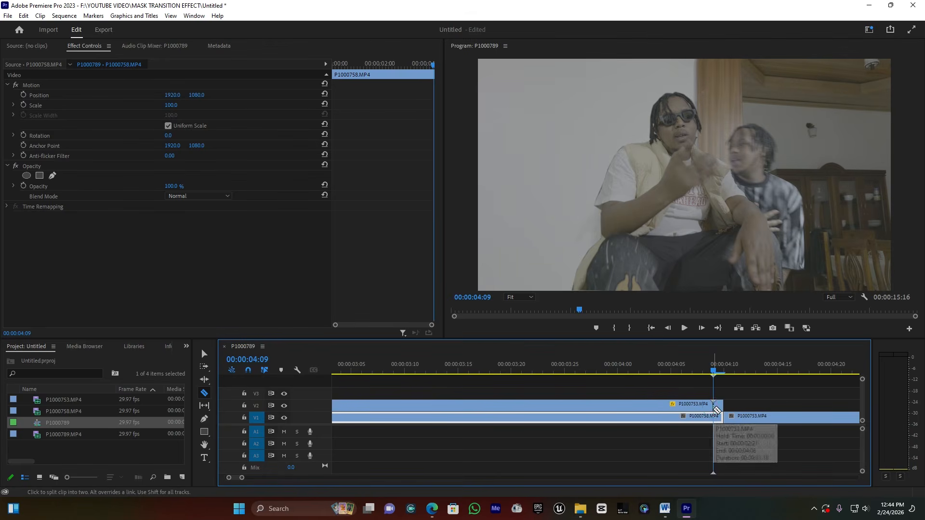
{"action": "key", "text": "Left"}
{"action": "left_click", "coordinate": [703, 406]}
{"action": "left_click", "coordinate": [688, 406]}
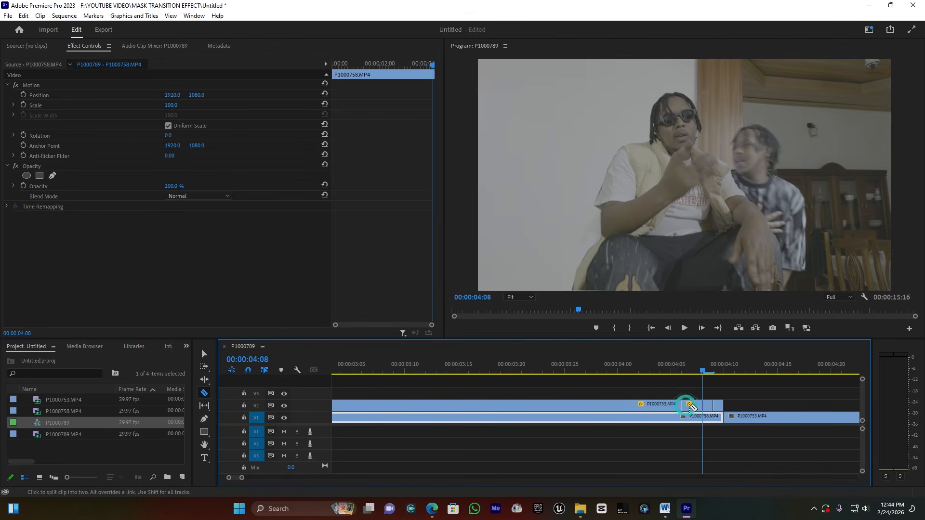
{"action": "left_click", "coordinate": [694, 406]}
{"action": "left_click", "coordinate": [671, 406]}
{"action": "left_click", "coordinate": [660, 406]}
{"action": "left_click", "coordinate": [650, 406]}
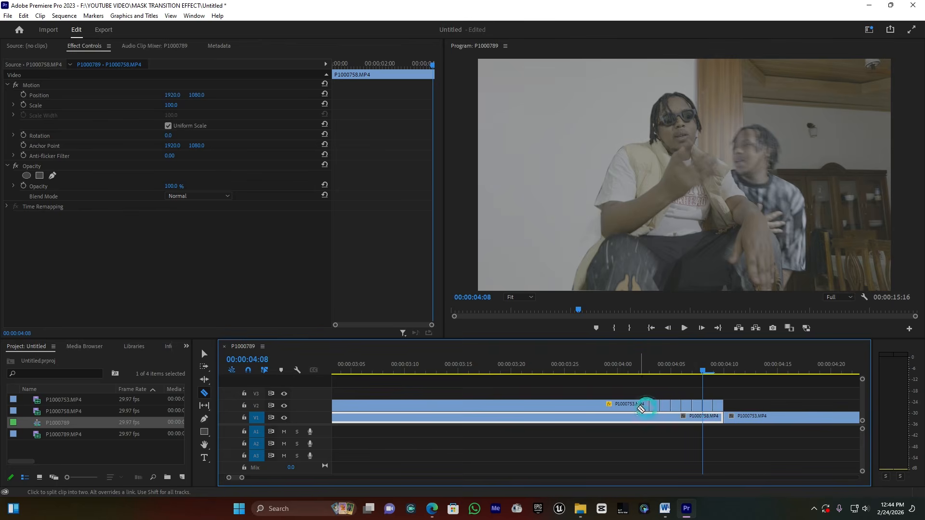
{"action": "left_click", "coordinate": [639, 406]}
{"action": "left_click", "coordinate": [628, 406]}
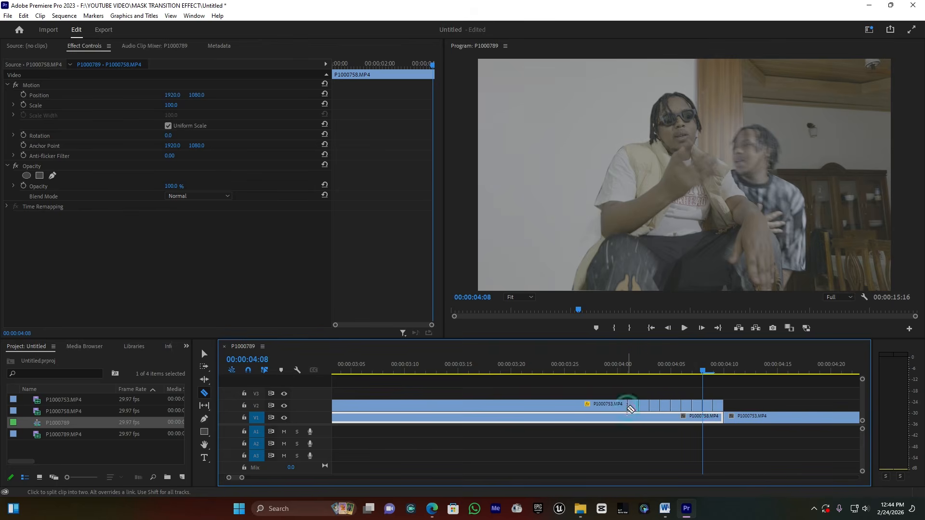
Delete every other one-frame slice of the masked V2 clip, at frames 04:08, 04:06, 04:04 and 04:02.
{"action": "key", "text": "v"}
{"action": "left_click", "coordinate": [708, 406]}
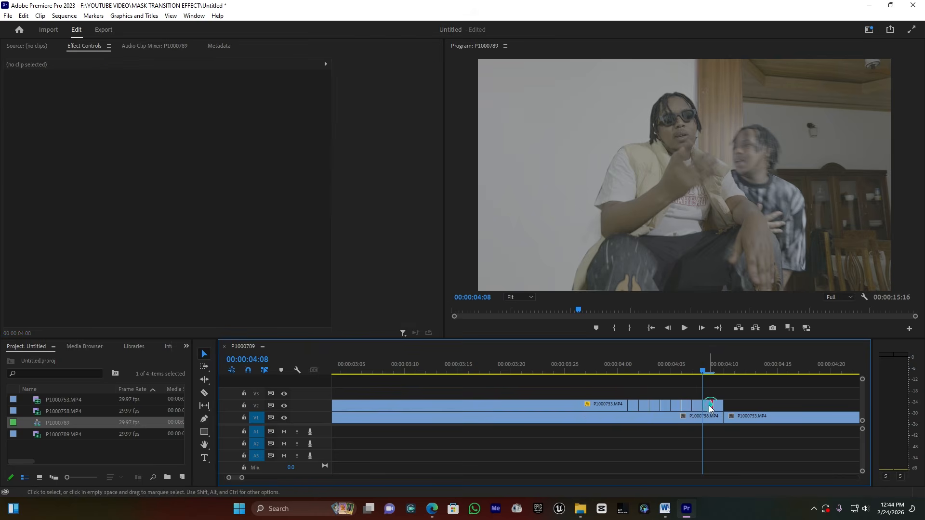
{"action": "key", "text": "Delete"}
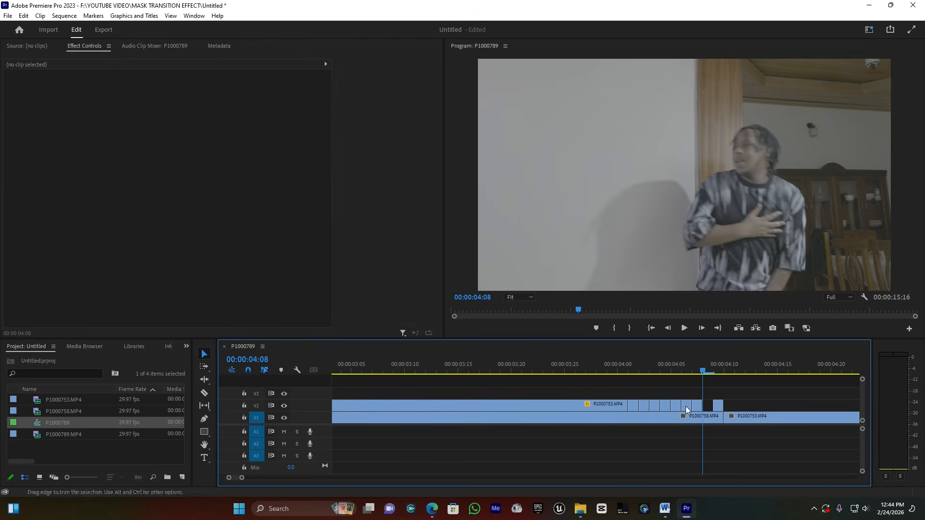
{"action": "left_click", "coordinate": [688, 407]}
{"action": "key", "text": "Delete"}
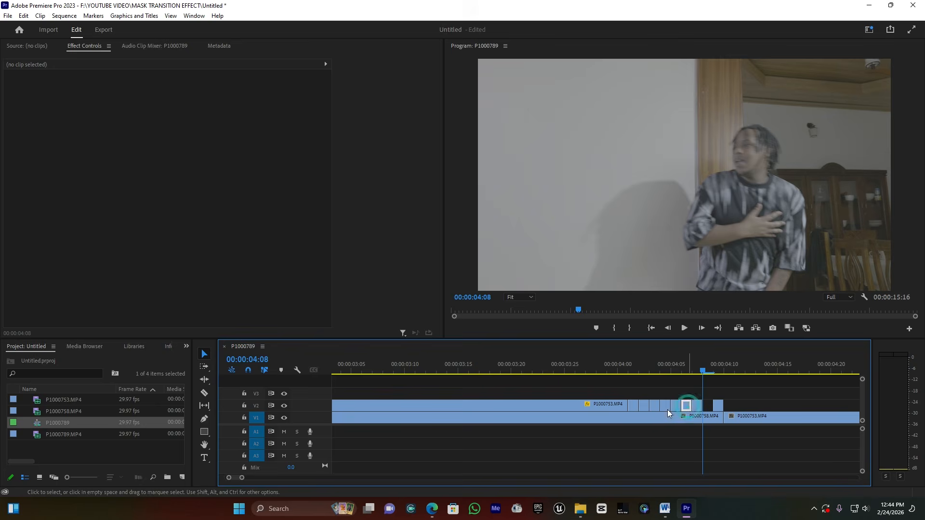
{"action": "left_click", "coordinate": [665, 406]}
{"action": "key", "text": "Delete"}
{"action": "left_click", "coordinate": [644, 407]}
{"action": "key", "text": "Delete"}
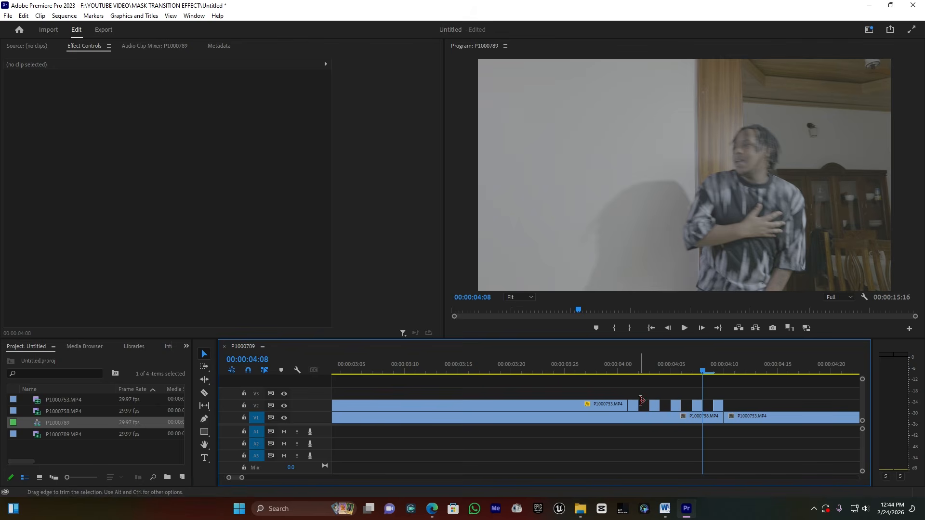
Cut the masked V2 clip at 00:00:04:00 and delete the resulting one-frame slice to extend the flicker pattern.
{"action": "key", "text": "c"}
{"action": "left_click", "coordinate": [620, 407]}
{"action": "key", "text": "v"}
{"action": "left_click", "coordinate": [623, 406]}
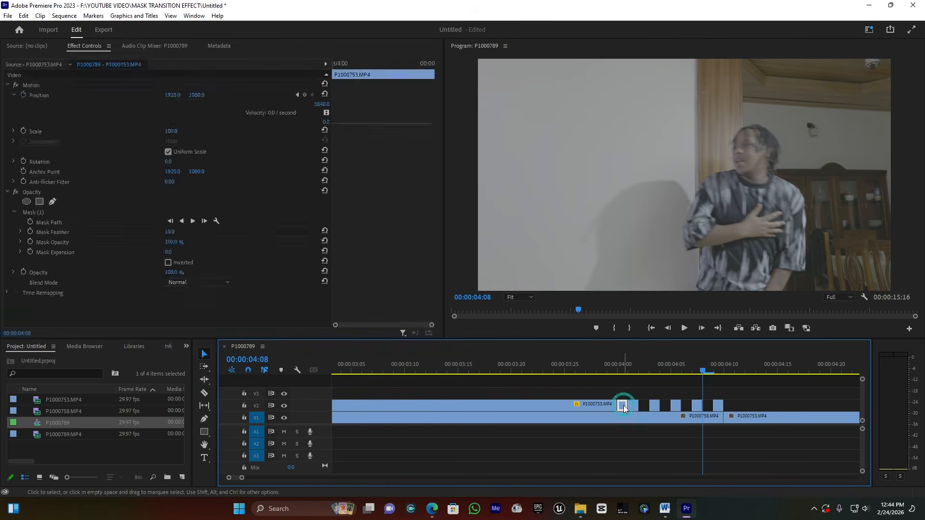
{"action": "key", "text": "Delete"}
Play back the sequence from about two seconds to check the rising masked clip and flicker into P1000753.MP4.
{"action": "left_click_drag", "start_coordinate": [241, 477], "coordinate": [312, 485]}
{"action": "left_click", "coordinate": [377, 371]}
{"action": "key", "text": "space"}
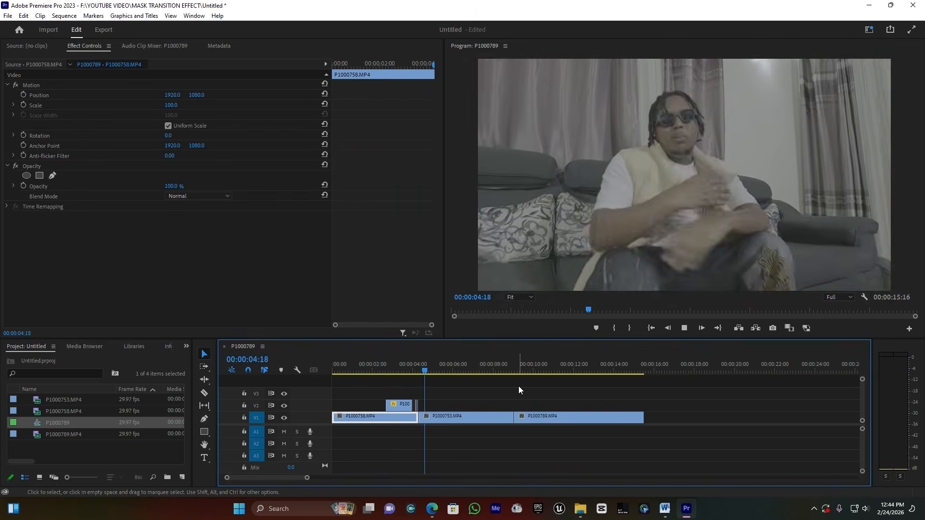
Replay the sequence from 00:00:02:05 to review the mask transition into P1000753.MP4.
{"action": "left_click", "coordinate": [376, 361]}
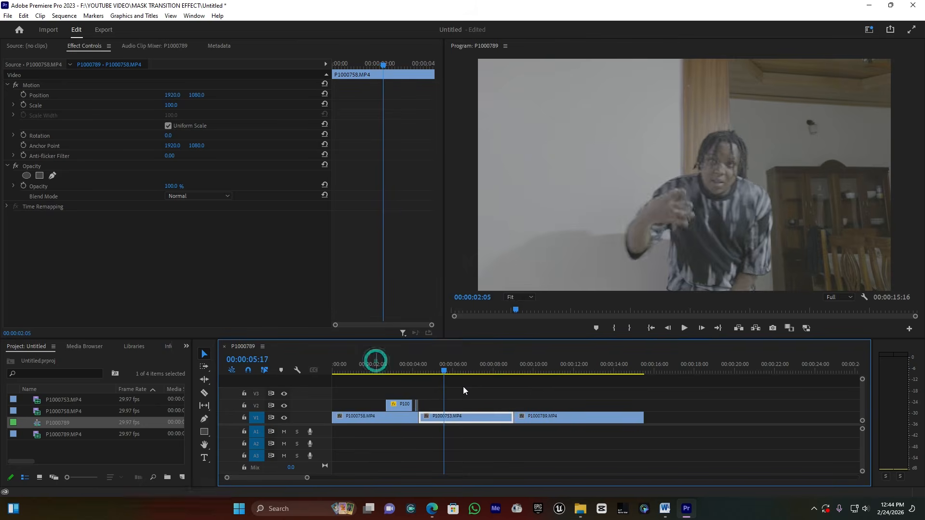
{"action": "key", "text": "space"}
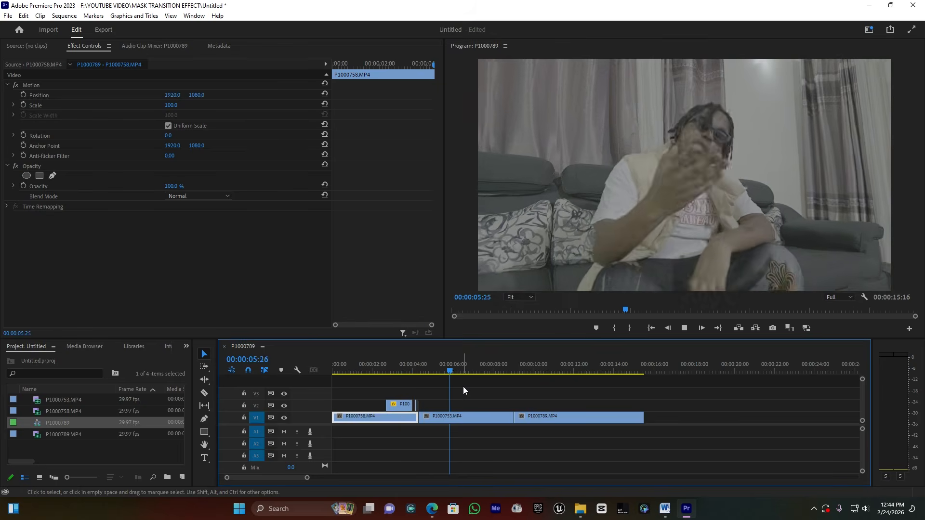
{"action": "key", "text": "space"}
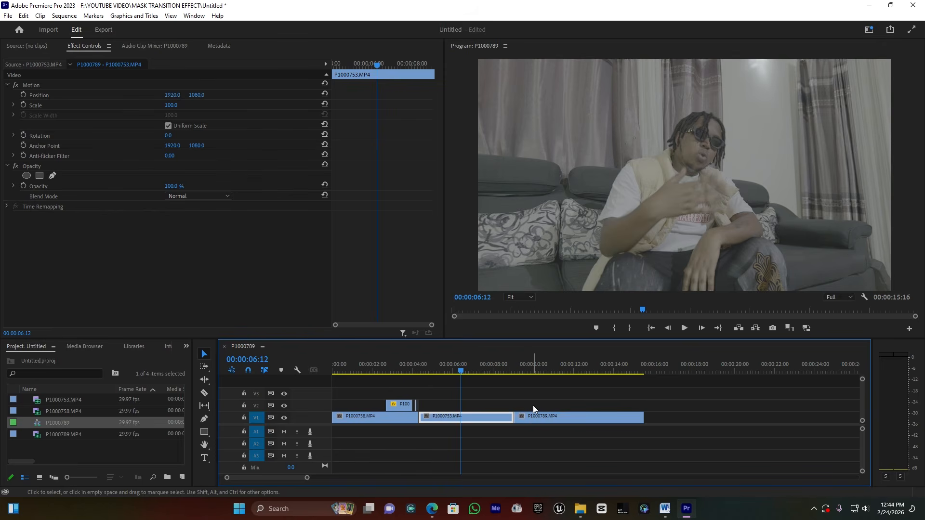
Park the playhead at 00:00:09:02, the first frame of P1000789.MP4 after its cut from P1000753.MP4.
{"action": "left_click", "coordinate": [483, 371]}
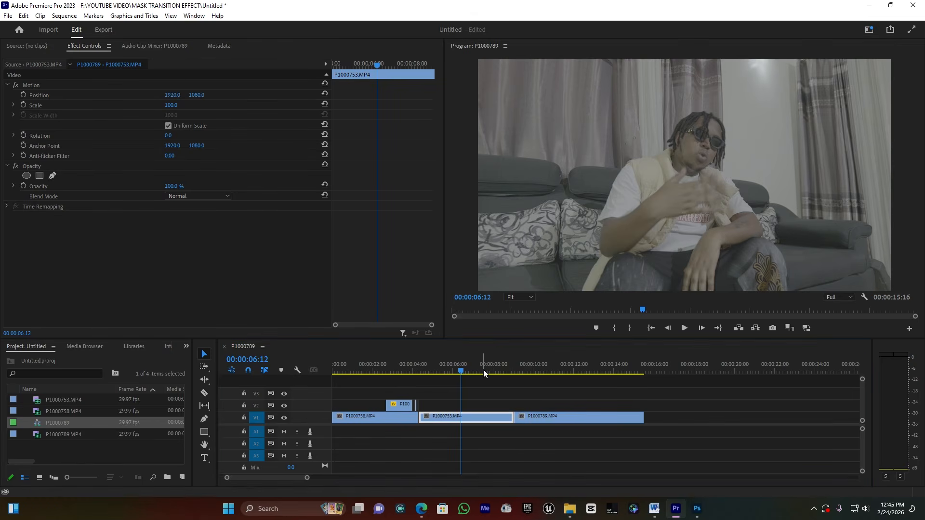
{"action": "left_click_drag", "start_coordinate": [488, 372], "coordinate": [514, 366]}
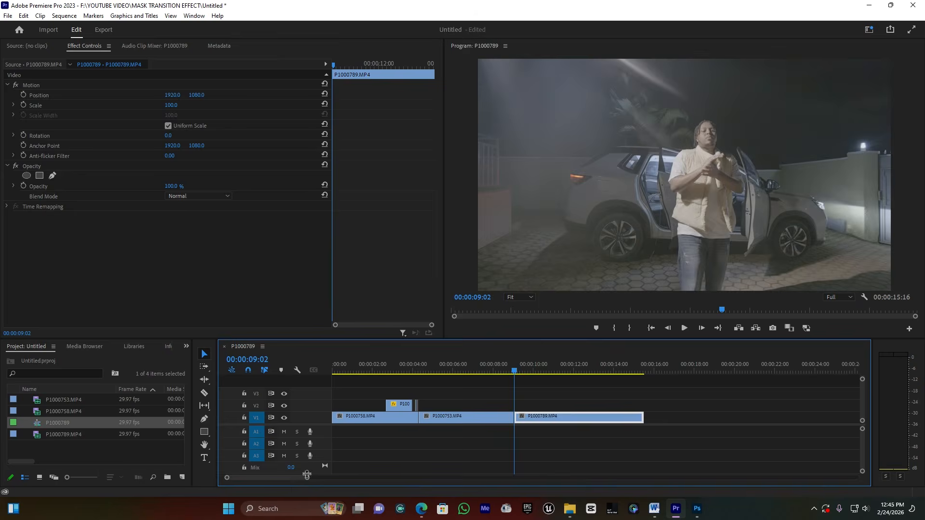
{"action": "mouse_move", "coordinate": [517, 366]}
{"action": "left_mouse_down"}
{"action": "mouse_move", "coordinate": [484, 368]}
{"action": "mouse_move", "coordinate": [516, 369]}
{"action": "left_mouse_up"}
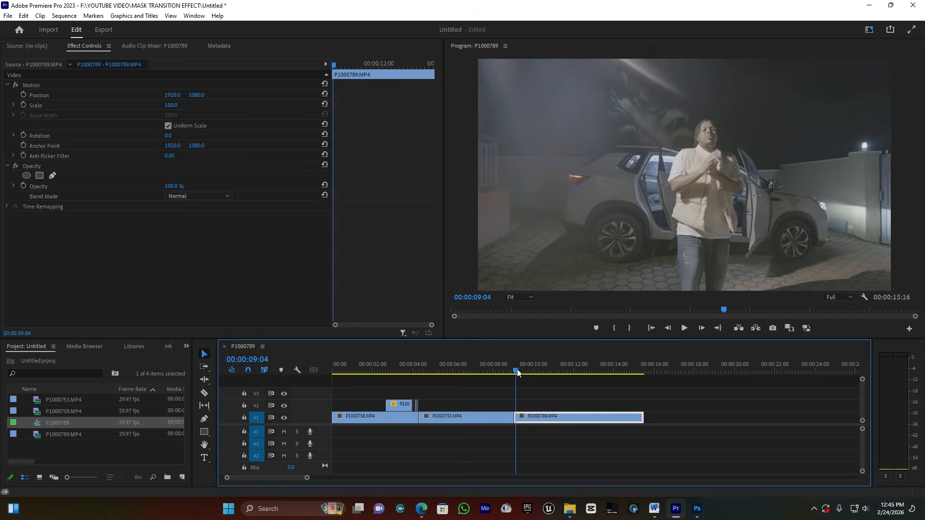
{"action": "left_click_drag", "start_coordinate": [308, 478], "coordinate": [287, 479]}
{"action": "left_click_drag", "start_coordinate": [595, 369], "coordinate": [594, 370]}
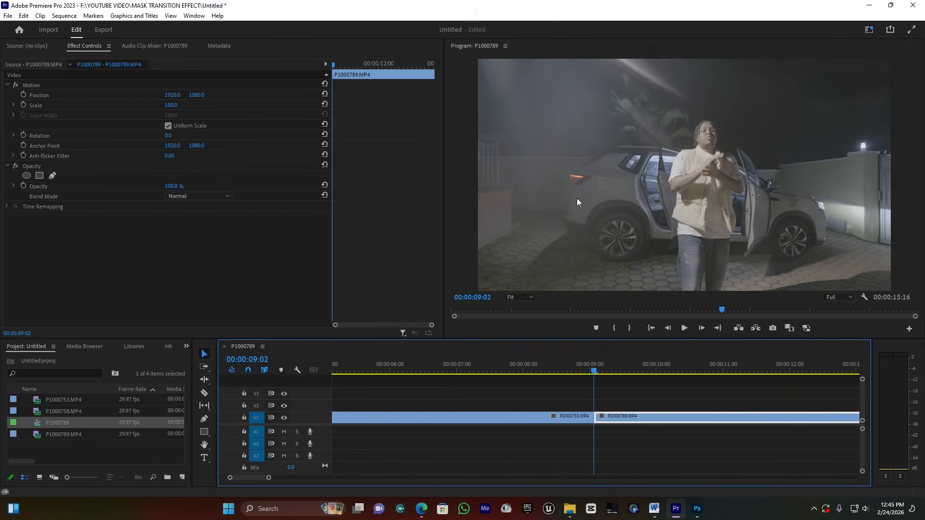
{"action": "key", "text": "Left"}
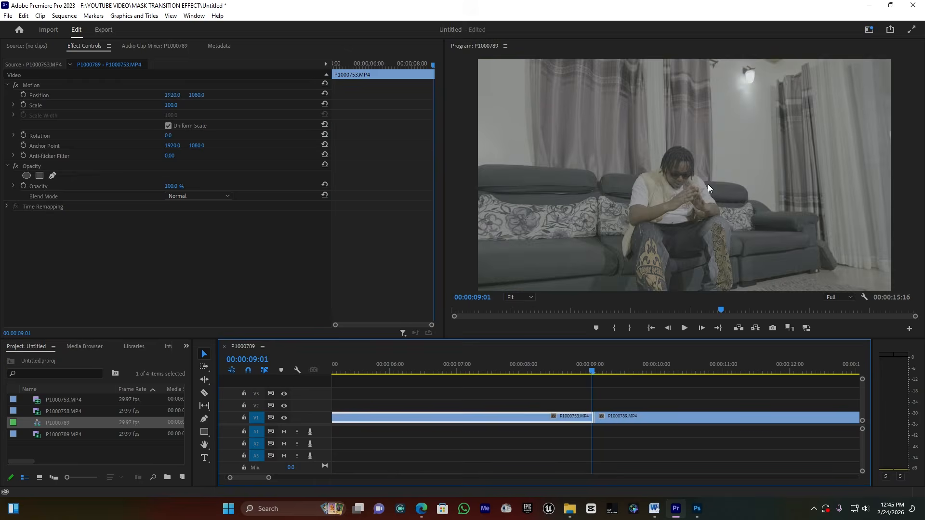
{"action": "key", "text": "Right"}
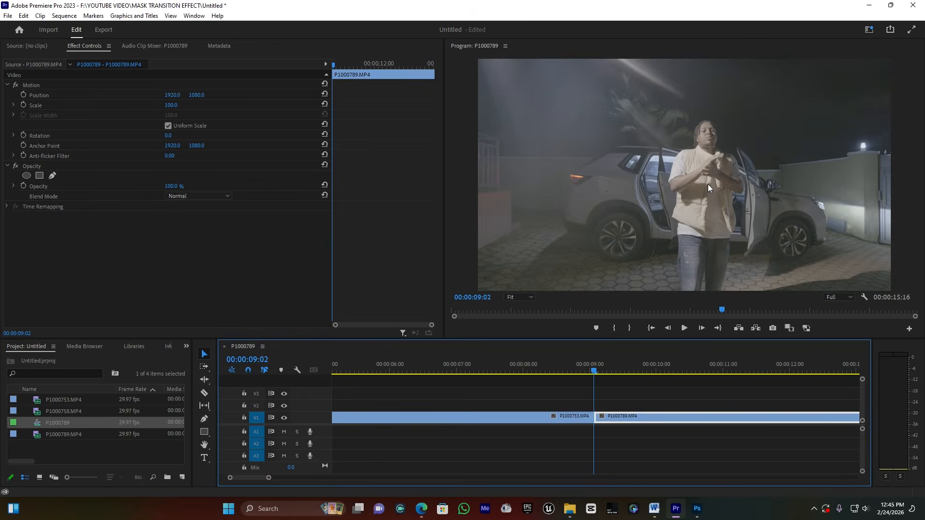
Export the current frame as a JPEG still to the Pictures folder and import it into the project.
{"action": "left_click", "coordinate": [773, 329]}
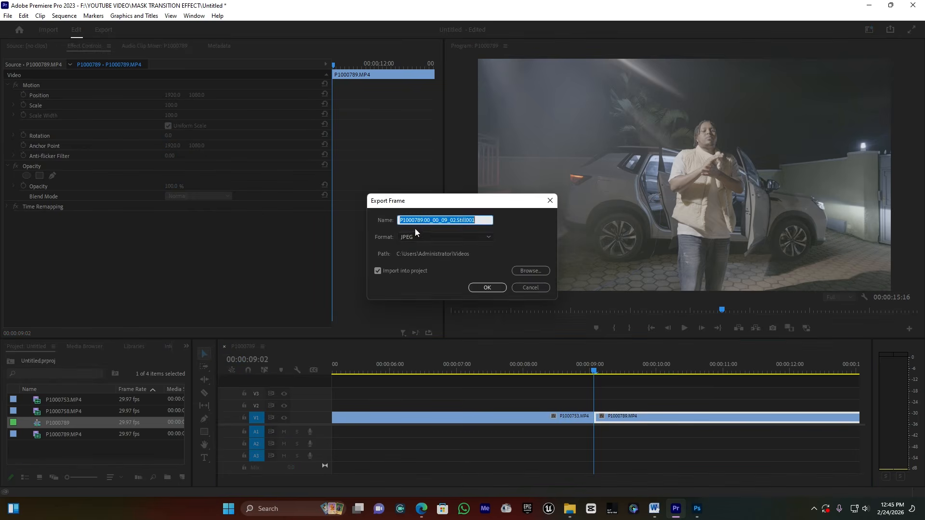
{"action": "left_click", "coordinate": [410, 236]}
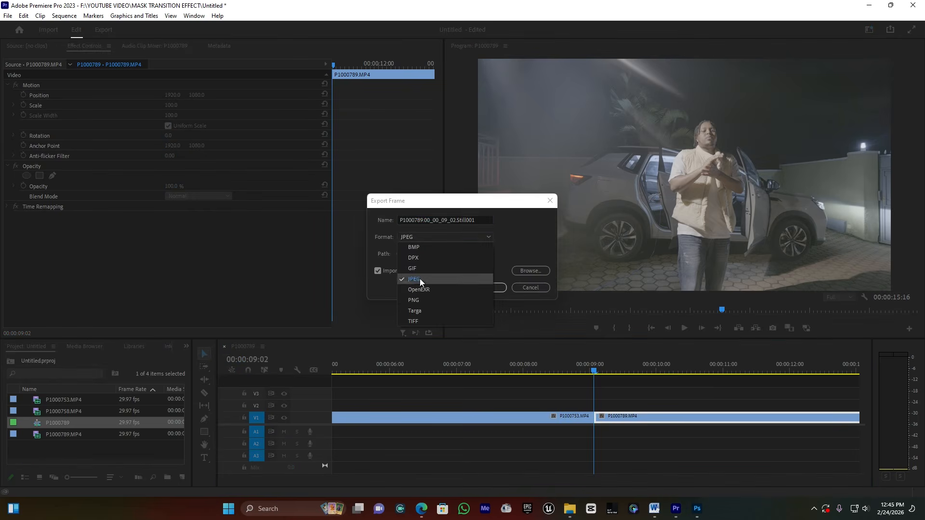
{"action": "left_click", "coordinate": [512, 260]}
{"action": "left_click", "coordinate": [533, 271]}
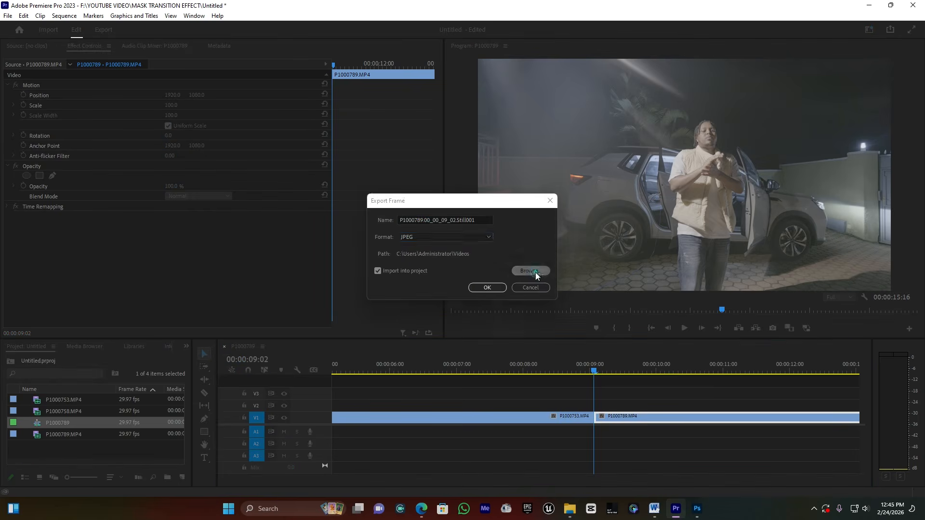
{"action": "left_click", "coordinate": [410, 285]}
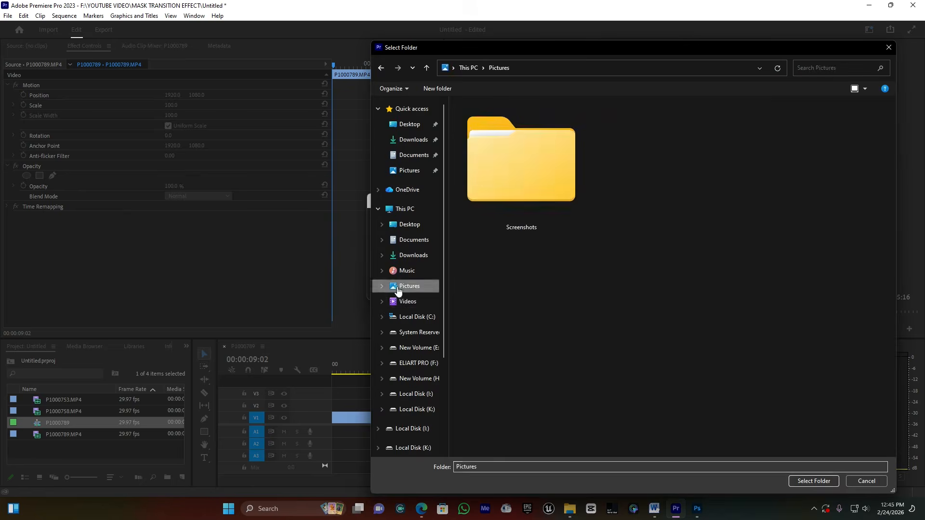
{"action": "left_click", "coordinate": [819, 481]}
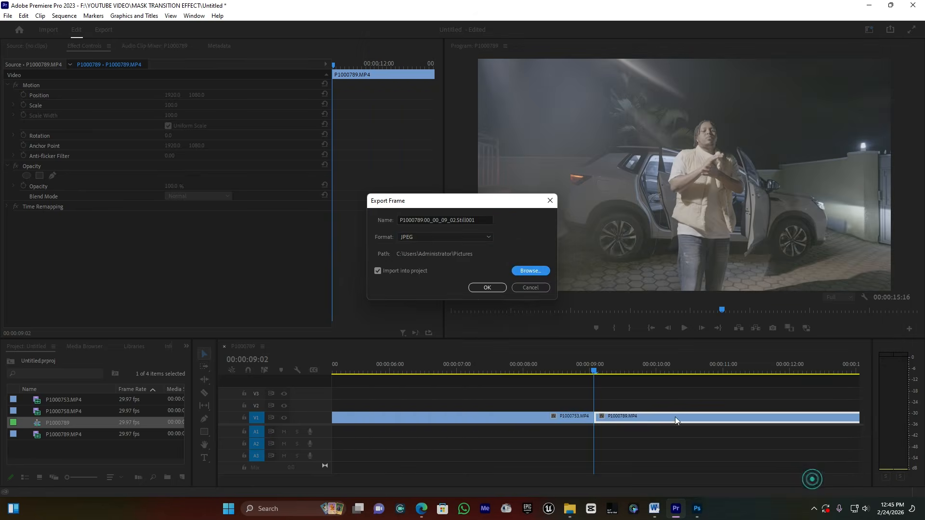
{"action": "left_click", "coordinate": [487, 287]}
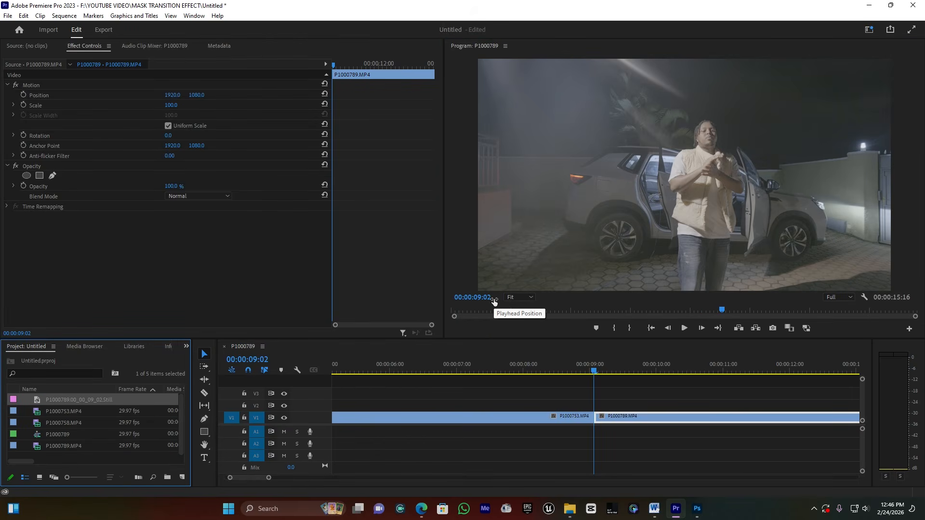
Switch to Photoshop and open the still P1000789.00_00_09_02.Still001 from the Pictures folder through Camera Raw without adjustments.
{"action": "left_click", "coordinate": [698, 509]}
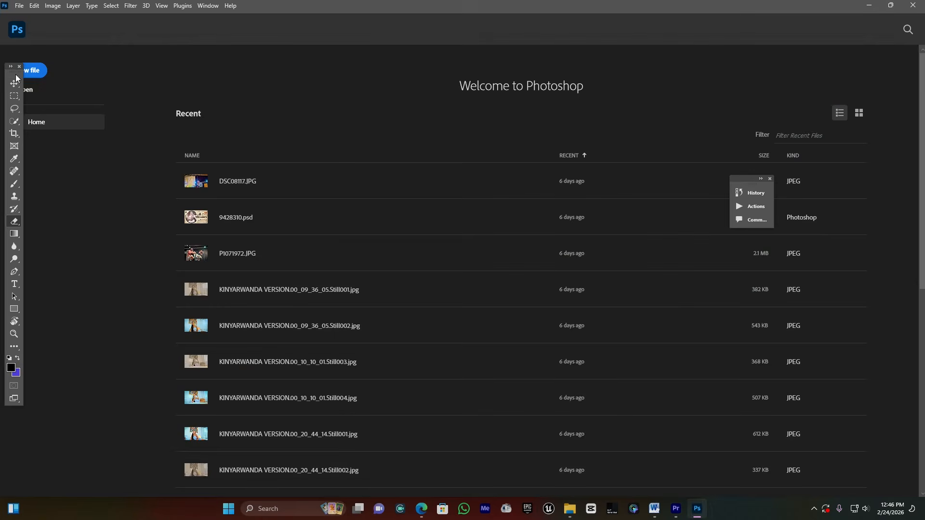
{"action": "left_click", "coordinate": [28, 90]}
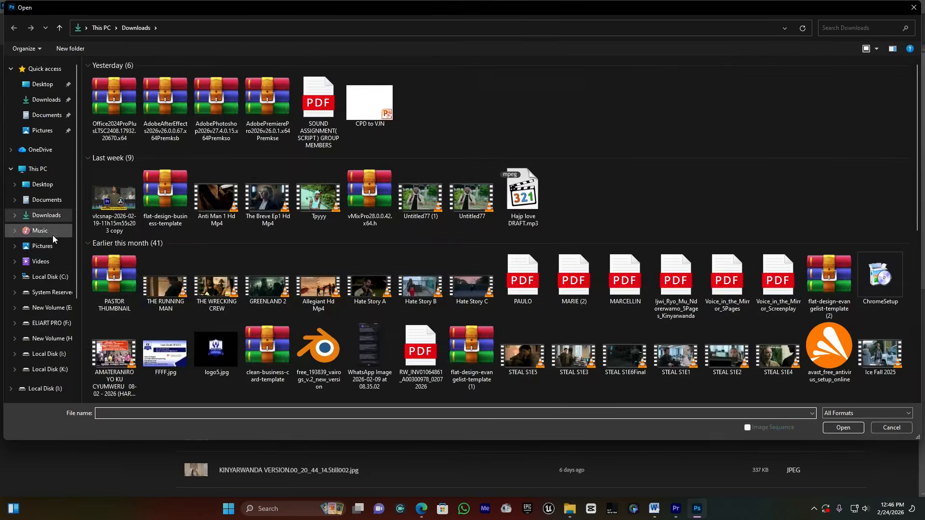
{"action": "left_click", "coordinate": [42, 246]}
{"action": "scroll", "coordinate": [241, 252], "scroll_direction": "down", "scroll_amount": 3}
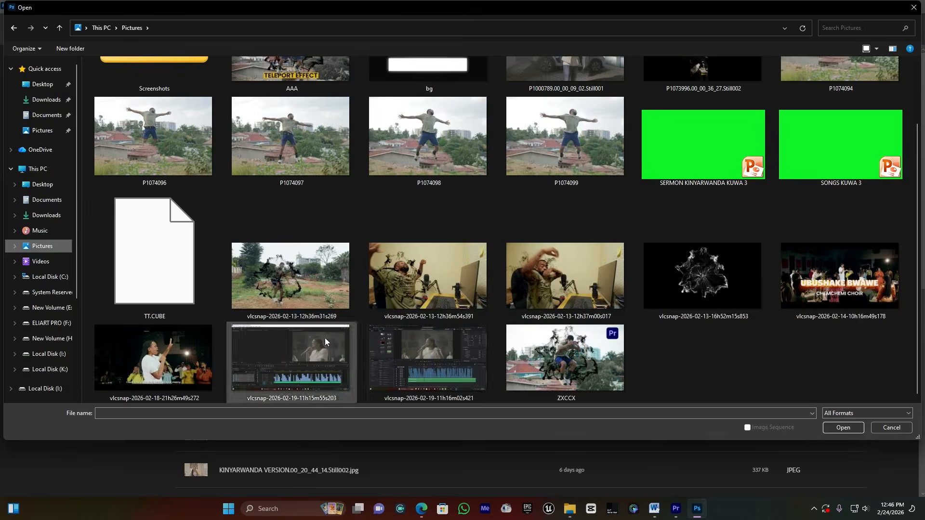
{"action": "scroll", "coordinate": [530, 289], "scroll_direction": "up", "scroll_amount": 2}
{"action": "double_click", "coordinate": [522, 117]}
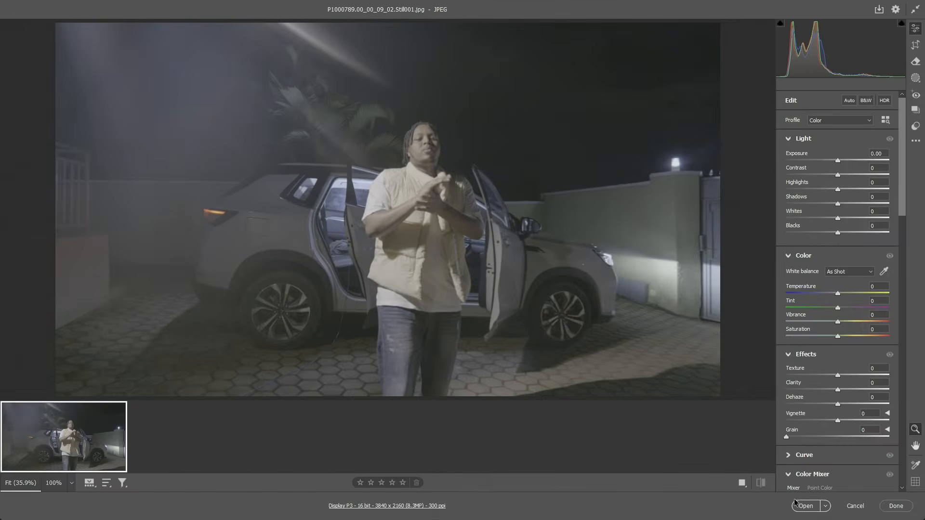
{"action": "left_click", "coordinate": [796, 504]}
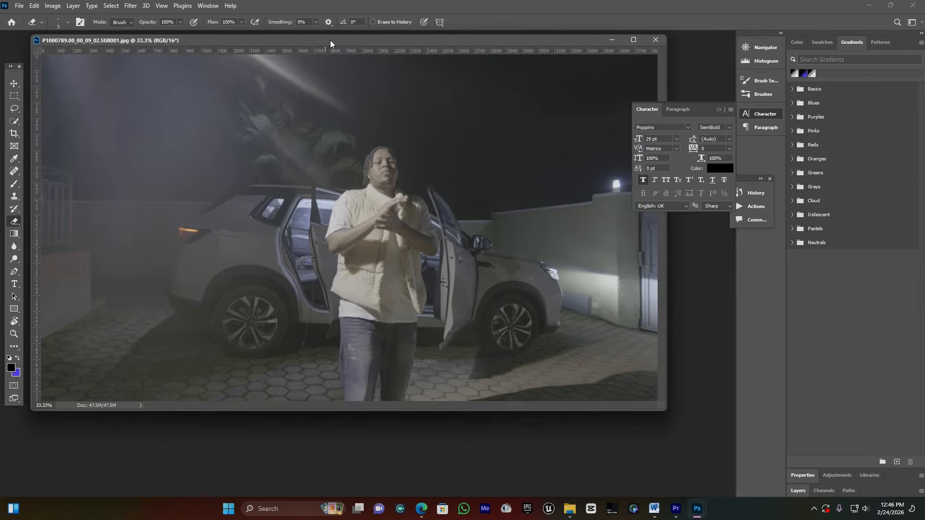
Select the standing man in the still automatically with Select Subject.
{"action": "left_click_drag", "start_coordinate": [331, 40], "coordinate": [349, 41]}
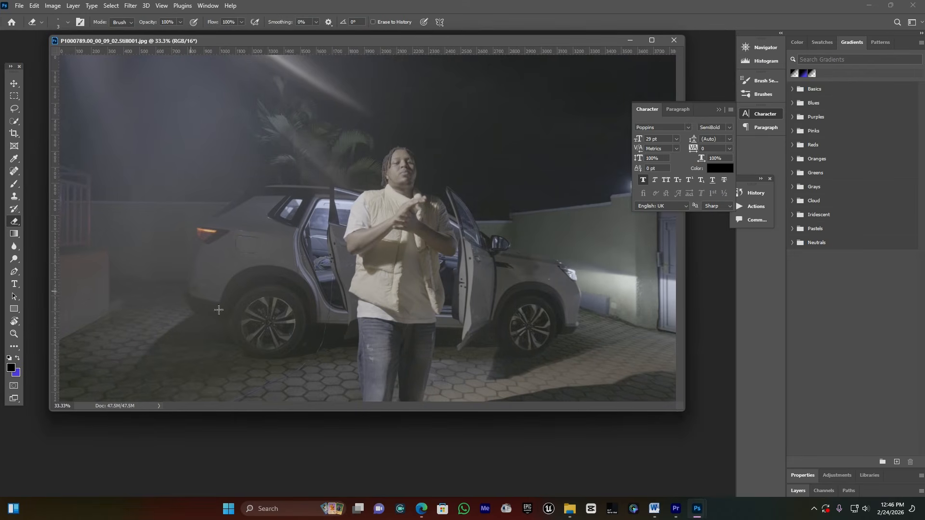
{"action": "left_click", "coordinate": [17, 120]}
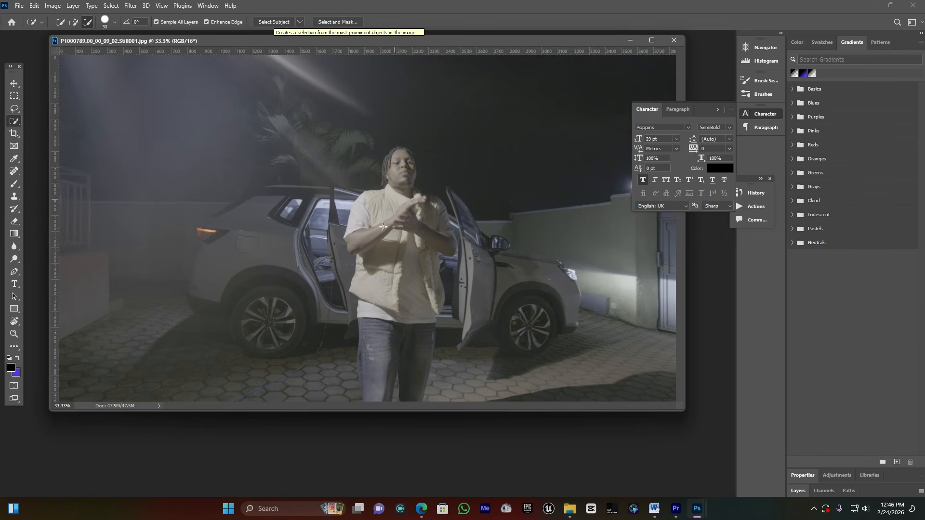
{"action": "left_click", "coordinate": [283, 22]}
{"action": "left_click", "coordinate": [269, 23]}
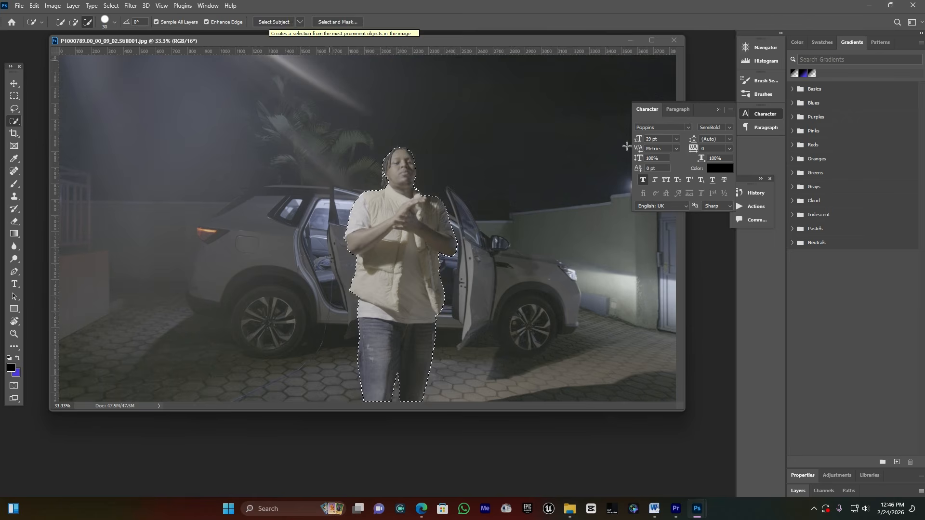
Turn the selection into a layer mask and apply it permanently, leaving the man on a transparent background.
{"action": "left_click", "coordinate": [799, 491]}
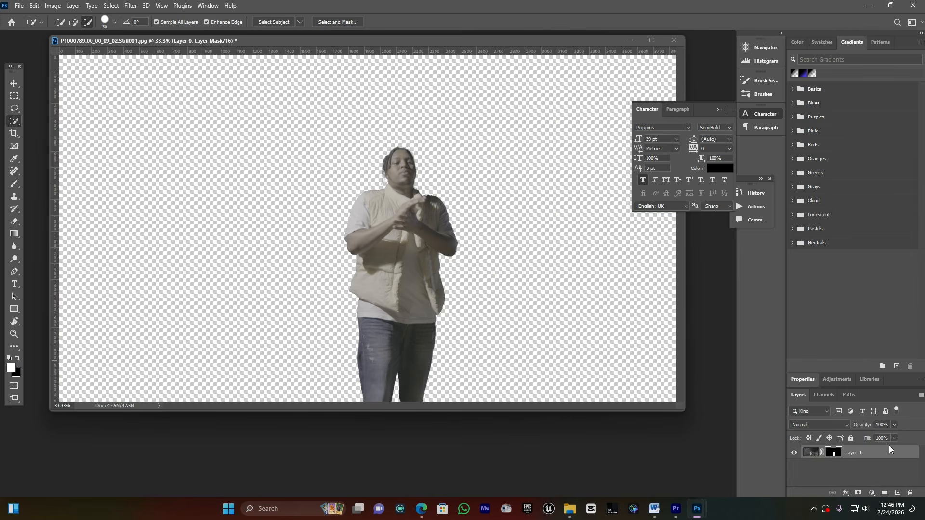
{"action": "right_click", "coordinate": [834, 454]}
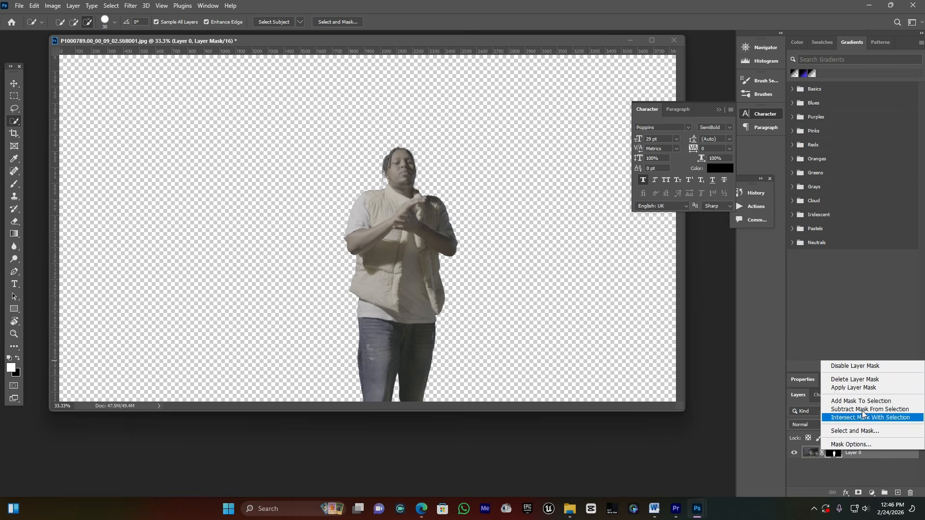
{"action": "left_click", "coordinate": [860, 389]}
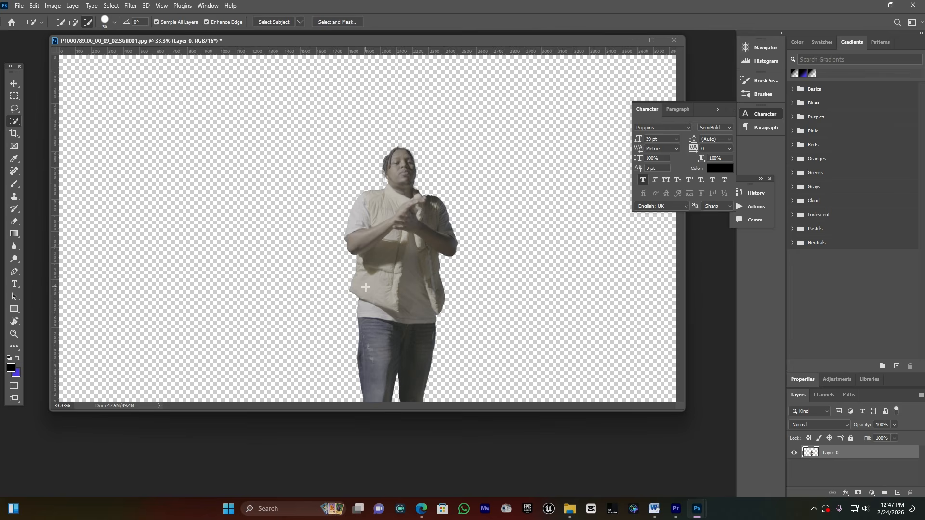
Save a copy of the cutout as a PNG named AAAAAAAAAAAAA in the Pictures folder with the large file size option.
{"action": "left_click", "coordinate": [20, 7]}
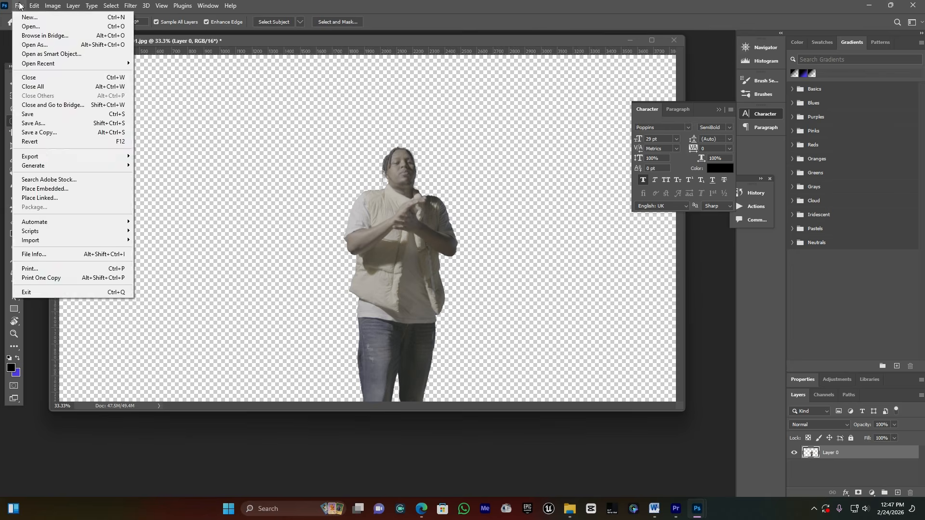
{"action": "left_click", "coordinate": [60, 132]}
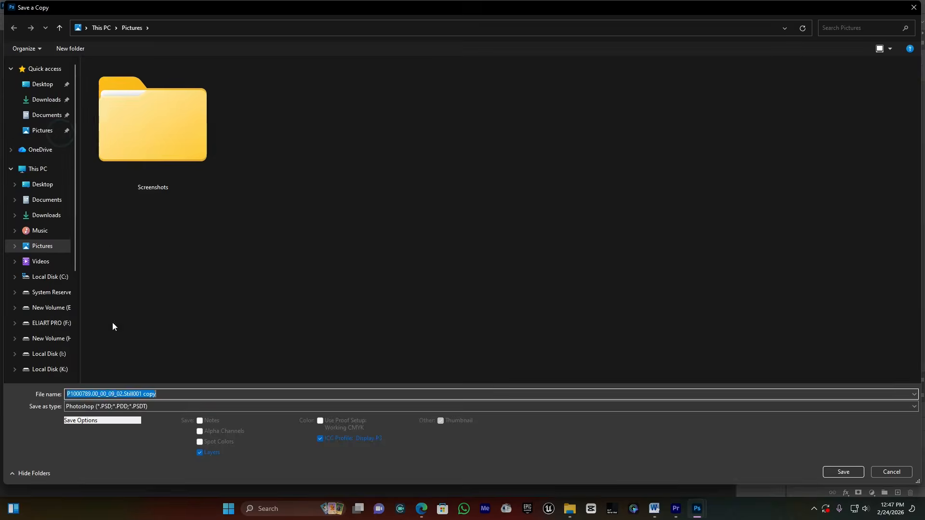
{"action": "left_click", "coordinate": [135, 407]}
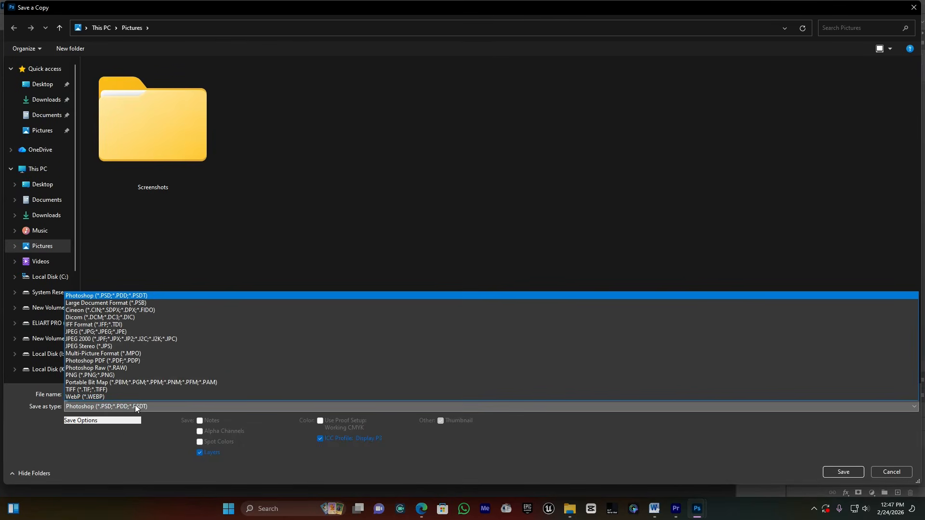
{"action": "left_click", "coordinate": [114, 375]}
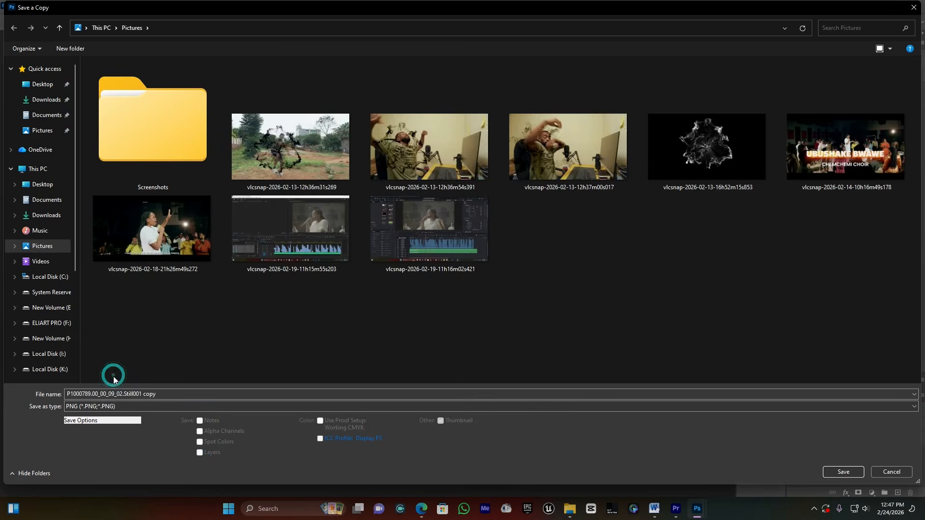
{"action": "left_click", "coordinate": [182, 393]}
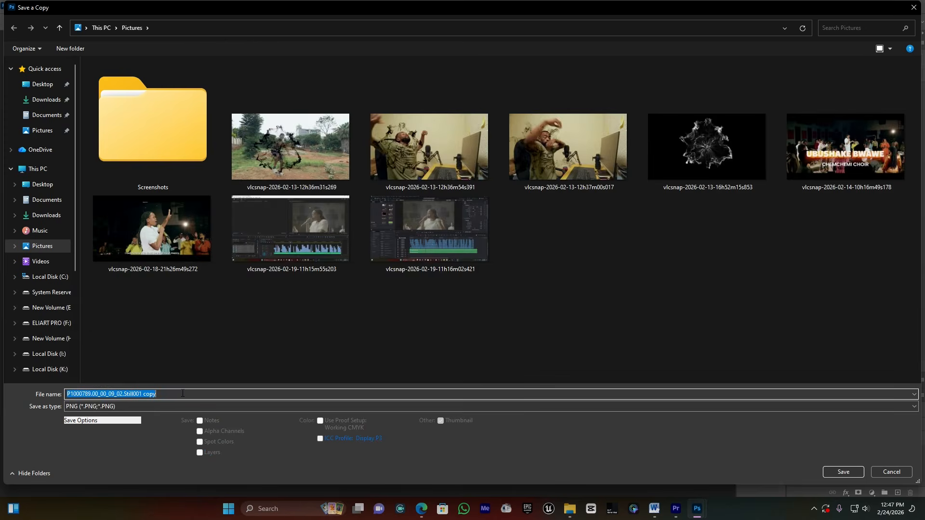
{"action": "type", "text": "AAAAAAAAAAAAA"}
{"action": "left_click", "coordinate": [845, 472]}
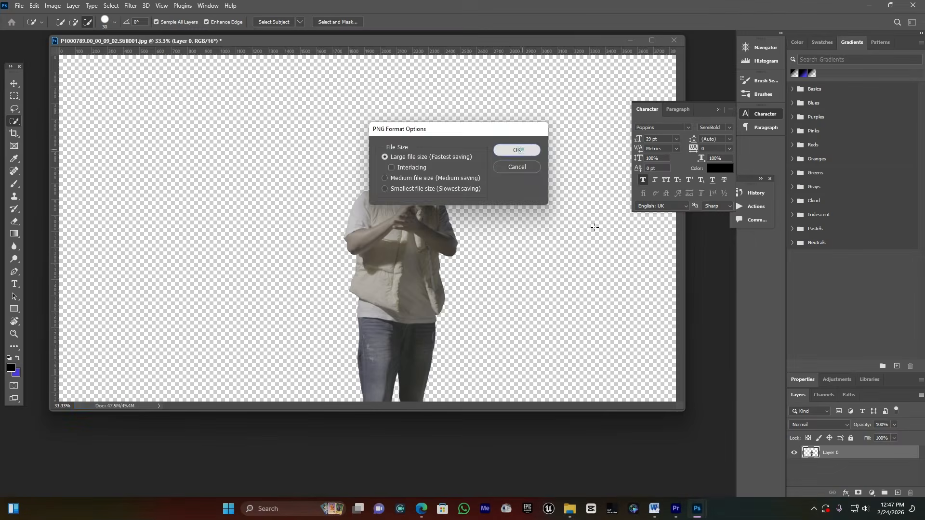
{"action": "left_click", "coordinate": [517, 150]}
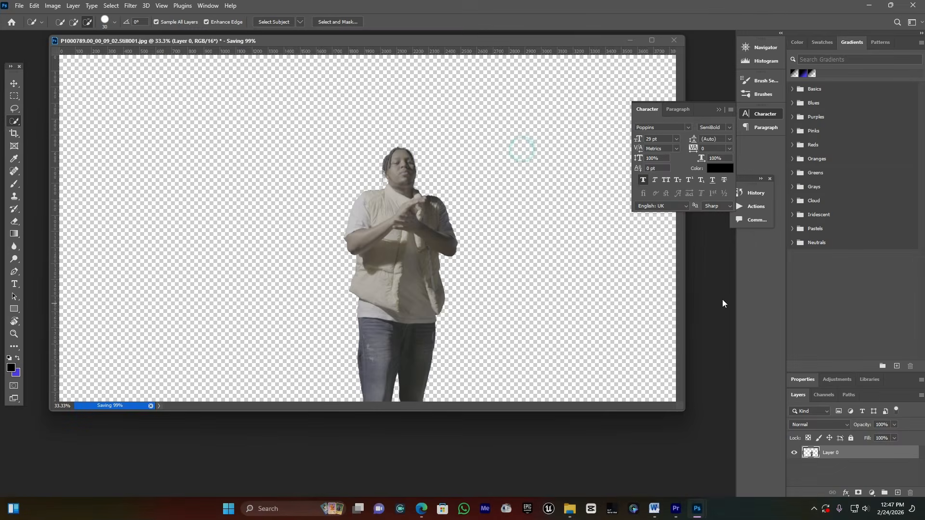
Switch to Premiere Pro and import the PNG cutout of the standing man from the Pictures folder.
{"action": "left_click", "coordinate": [676, 514]}
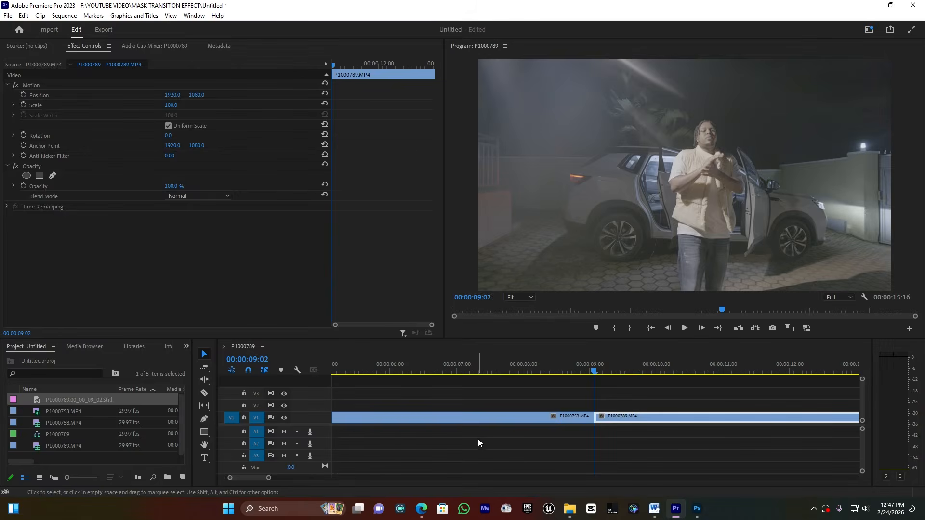
{"action": "left_click", "coordinate": [7, 15]}
{"action": "left_click", "coordinate": [77, 272]}
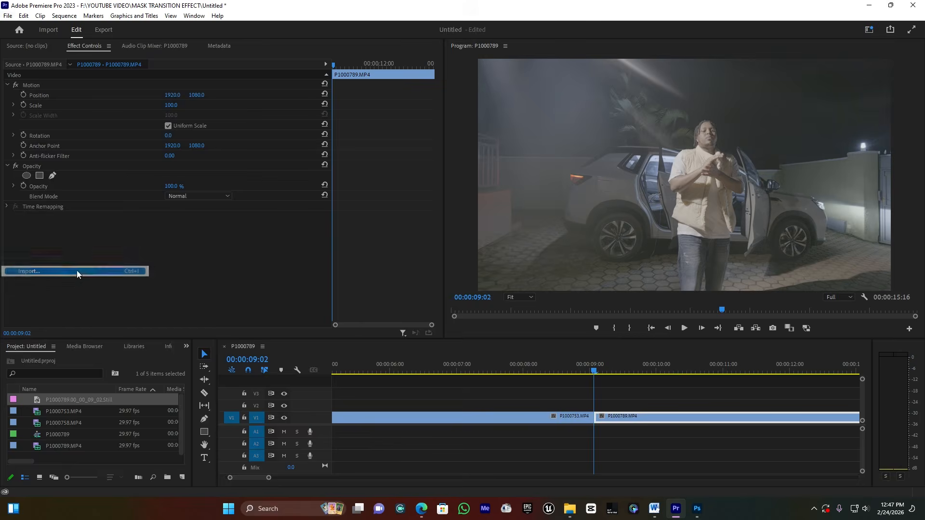
{"action": "left_click", "coordinate": [35, 268]}
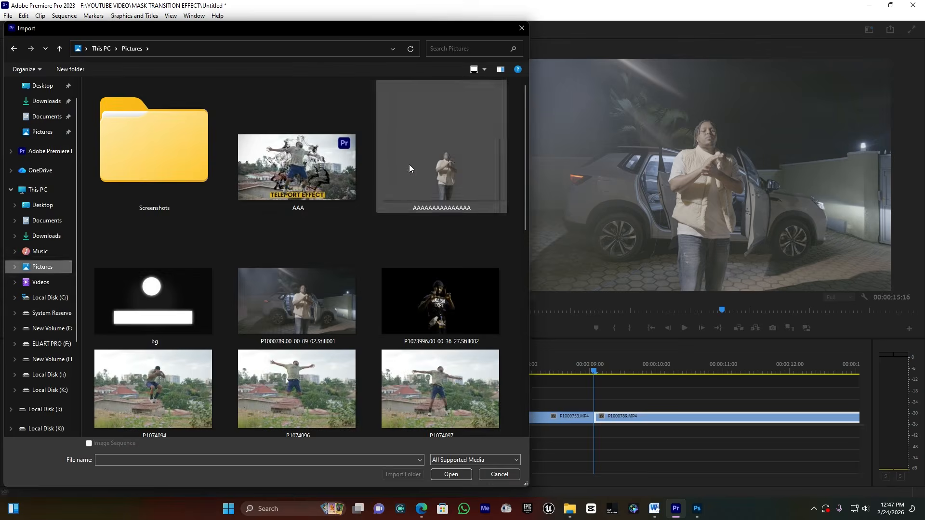
{"action": "double_click", "coordinate": [409, 168]}
Place the cutout on track V2 above the end of P1000753.MP4 and trim its end to the cut at 00:00:09:02.
{"action": "left_click_drag", "start_coordinate": [240, 403], "coordinate": [479, 405]}
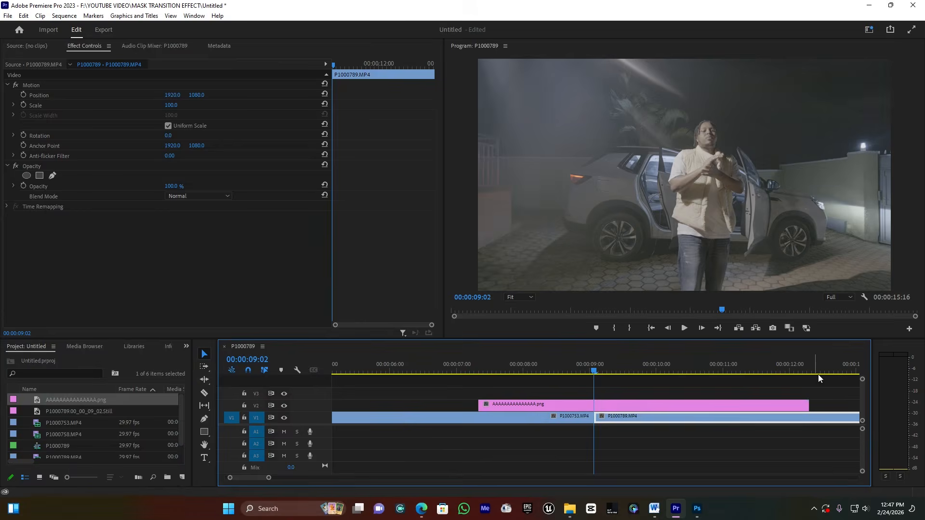
{"action": "left_click_drag", "start_coordinate": [808, 404], "coordinate": [809, 405]}
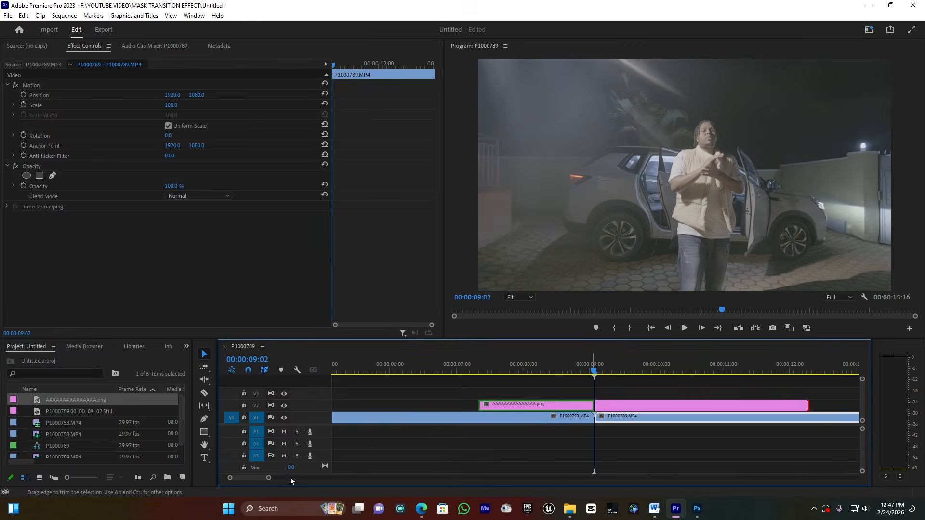
{"action": "left_click_drag", "start_coordinate": [269, 478], "coordinate": [313, 477]}
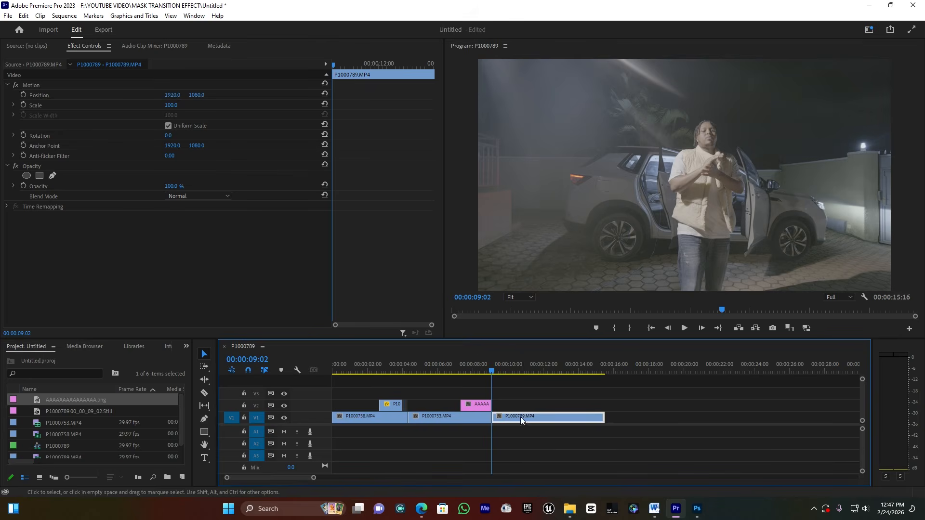
Preview the cutout over the sofa footage from 00:00:08:10.
{"action": "left_click", "coordinate": [481, 406]}
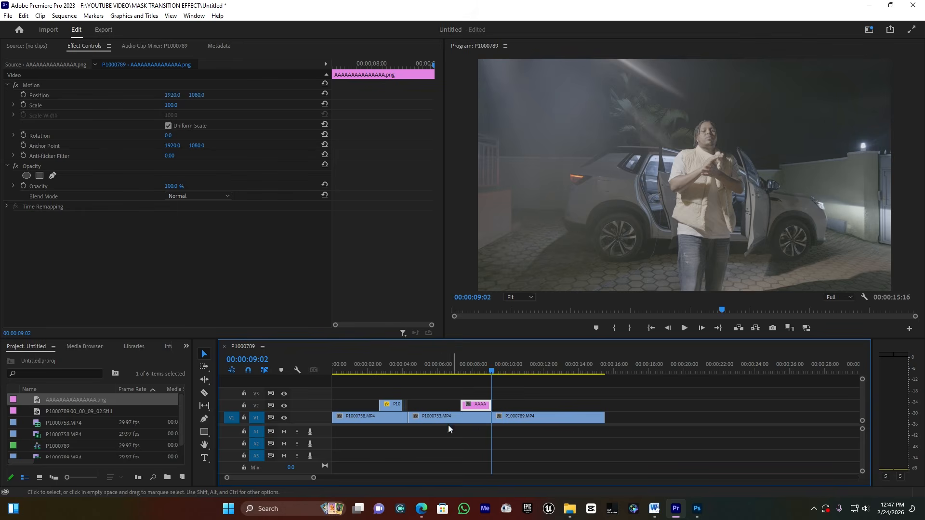
{"action": "left_click", "coordinate": [478, 367]}
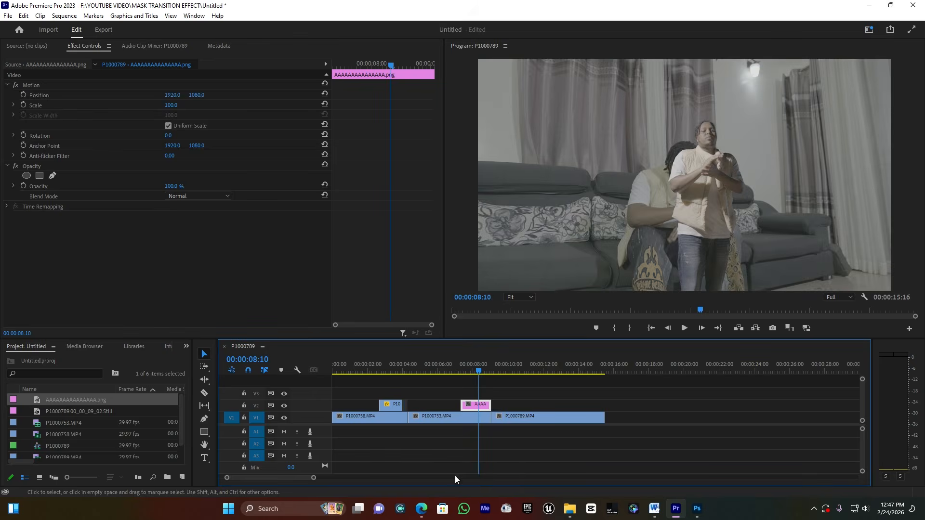
{"action": "mouse_move", "coordinate": [314, 478]}
{"action": "left_mouse_down"}
{"action": "mouse_move", "coordinate": [335, 479]}
{"action": "mouse_move", "coordinate": [318, 479]}
{"action": "left_mouse_up"}
{"action": "key", "text": "space"}
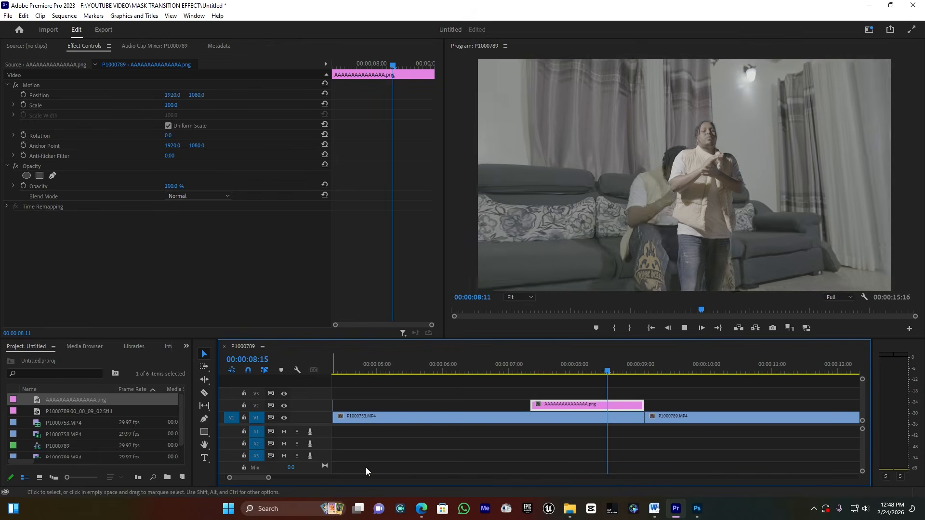
{"action": "key", "text": "space"}
{"action": "mouse_move", "coordinate": [606, 369]}
{"action": "left_mouse_down"}
{"action": "mouse_move", "coordinate": [648, 370]}
{"action": "mouse_move", "coordinate": [615, 378]}
{"action": "mouse_move", "coordinate": [603, 377]}
{"action": "mouse_move", "coordinate": [690, 374]}
{"action": "mouse_move", "coordinate": [582, 377]}
{"action": "mouse_move", "coordinate": [606, 376]}
{"action": "left_mouse_up"}
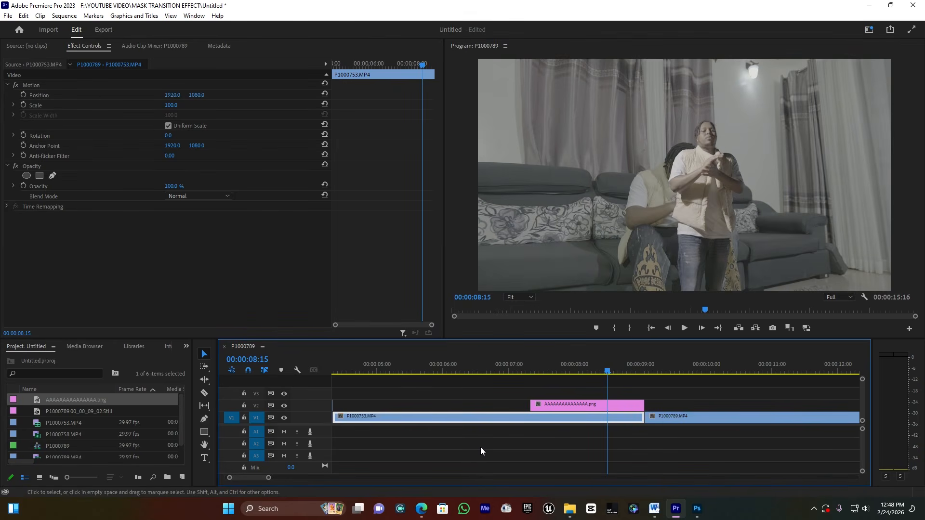
Extend the start of the cutout clip on V2 back to 00:00:06:28 and preview it.
{"action": "left_click", "coordinate": [589, 406]}
{"action": "left_click_drag", "start_coordinate": [265, 477], "coordinate": [258, 479]}
{"action": "left_click_drag", "start_coordinate": [460, 405], "coordinate": [413, 407]}
{"action": "left_click", "coordinate": [507, 359]}
{"action": "key", "text": "space"}
Add a Position keyframe to the cutout clip at 00:00:08:00, keeping the man at his original place.
{"action": "left_click", "coordinate": [533, 363]}
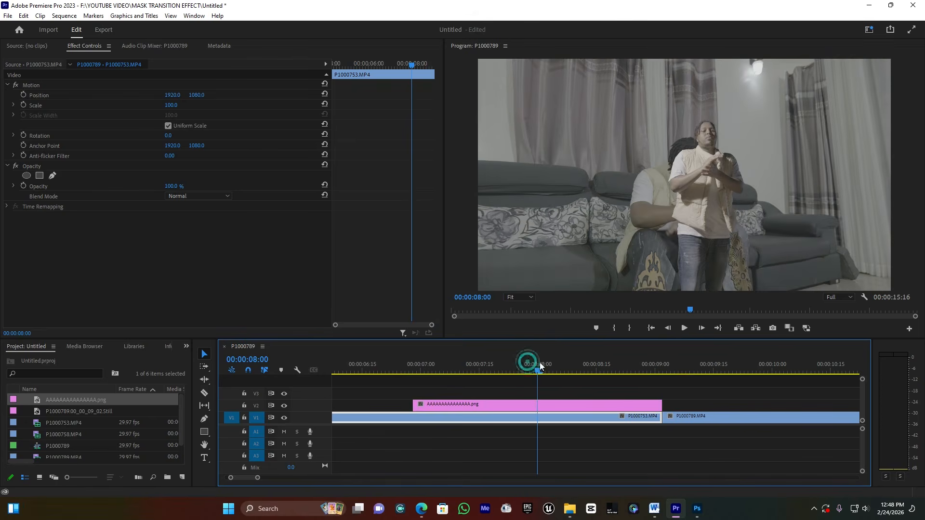
{"action": "left_click", "coordinate": [503, 406]}
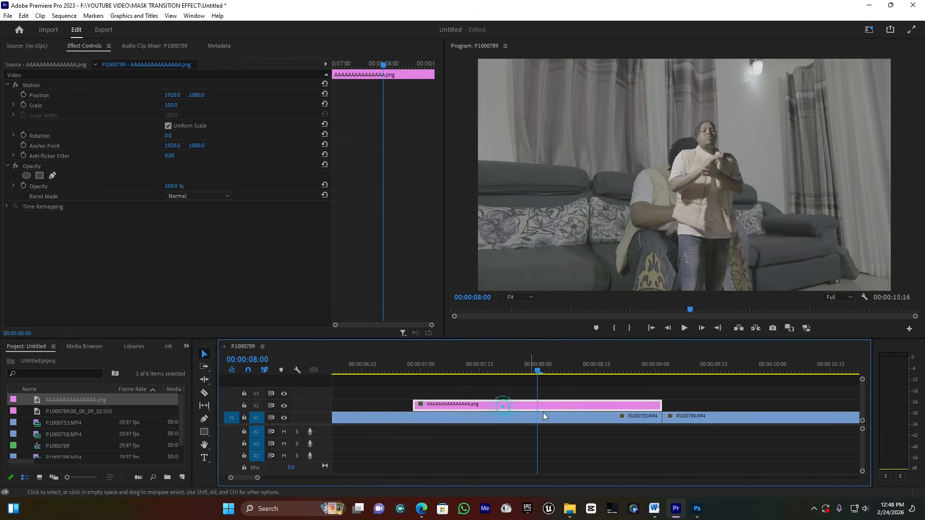
{"action": "left_click", "coordinate": [23, 95]}
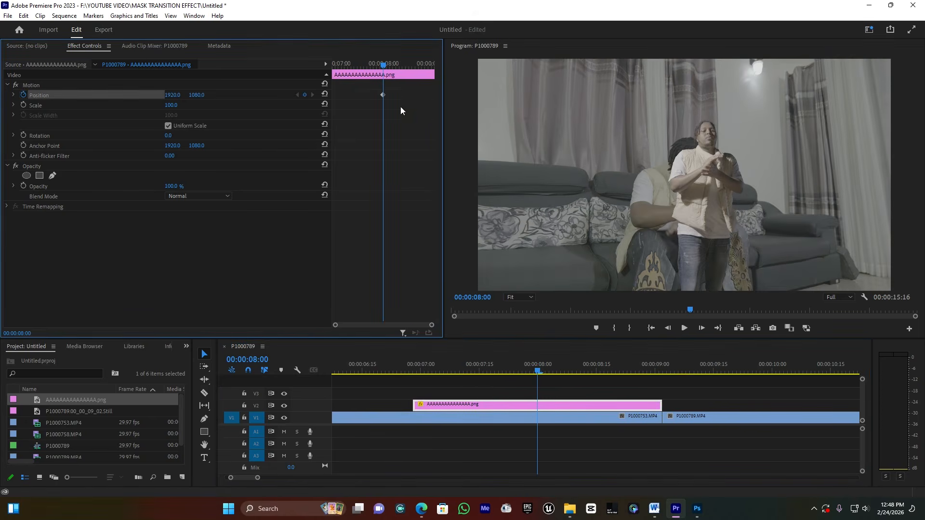
At 00:00:07:08, keyframe the cutout's horizontal position at about -653 so the man starts outside the left edge of the frame.
{"action": "left_click_drag", "start_coordinate": [537, 371], "coordinate": [453, 375]}
{"action": "left_click_drag", "start_coordinate": [197, 95], "coordinate": [696, 95]}
{"action": "key", "text": "ctrl+z"}
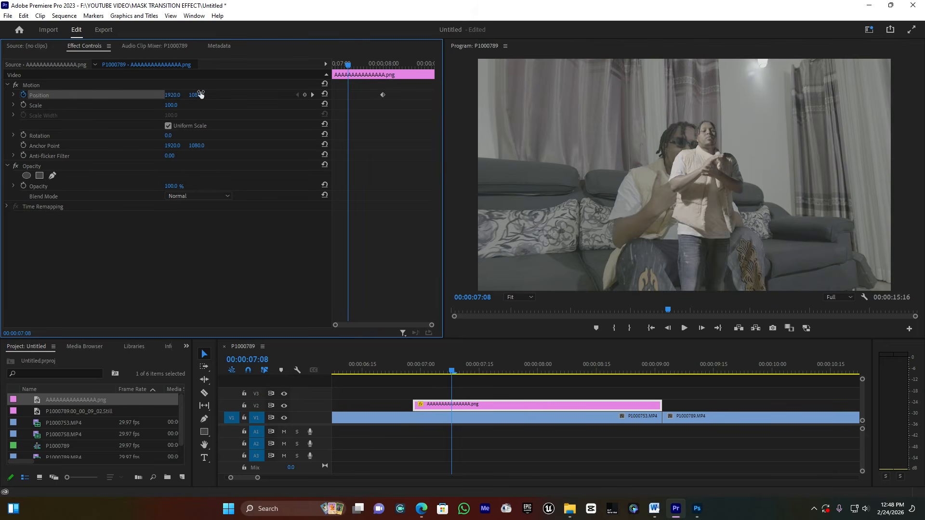
{"action": "left_click_drag", "start_coordinate": [179, 97], "coordinate": [3, 97]}
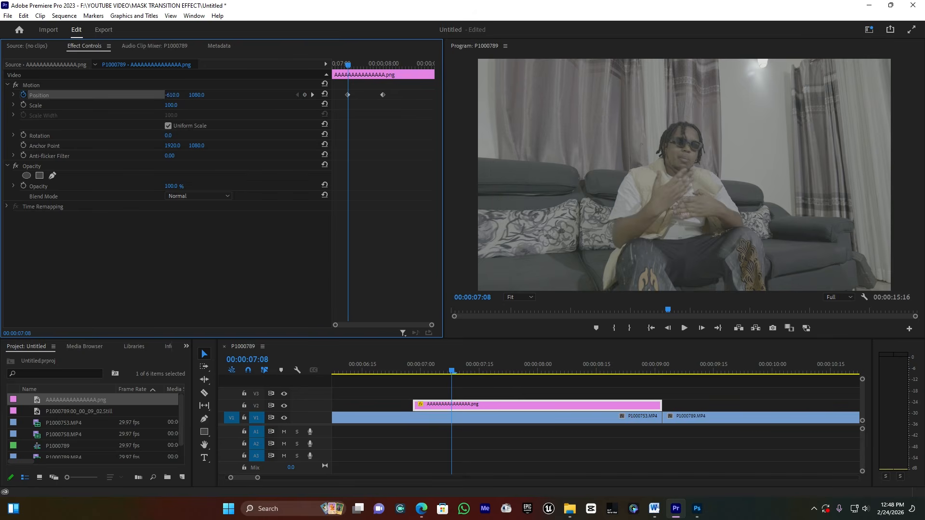
Apply Ease Out to both Position keyframes and reshape the velocity graph so the slide slows gradually into the last keyframe.
{"action": "left_click_drag", "start_coordinate": [411, 116], "coordinate": [319, 79]}
{"action": "right_click", "coordinate": [383, 99]}
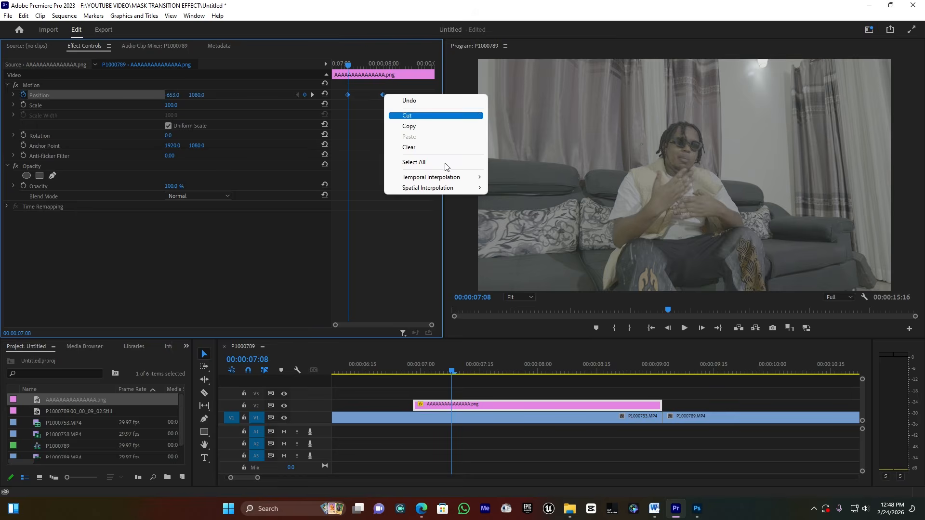
{"action": "mouse_move", "coordinate": [445, 181]}
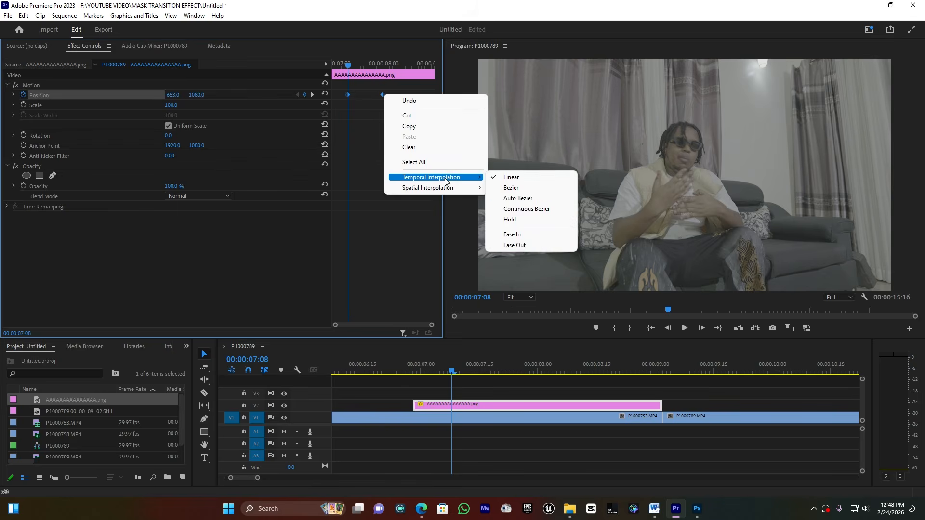
{"action": "left_click", "coordinate": [516, 246]}
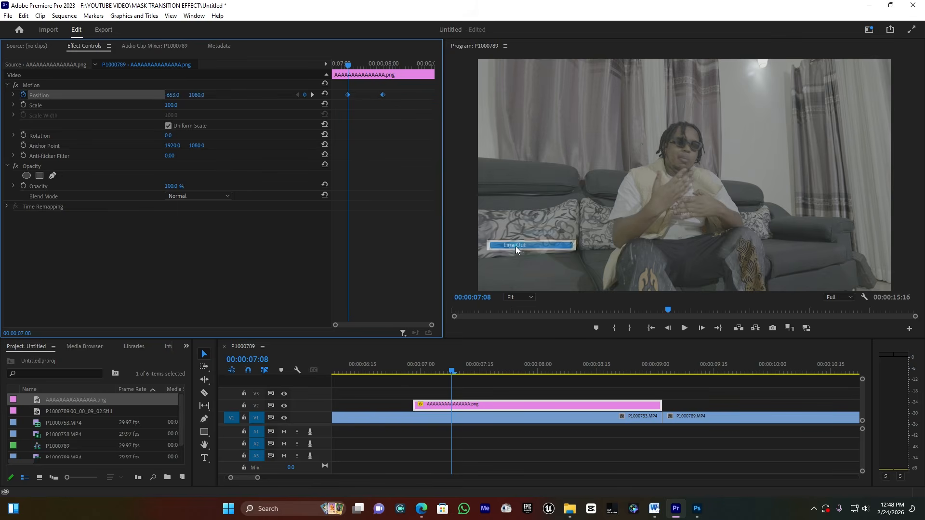
{"action": "left_click", "coordinate": [14, 95]}
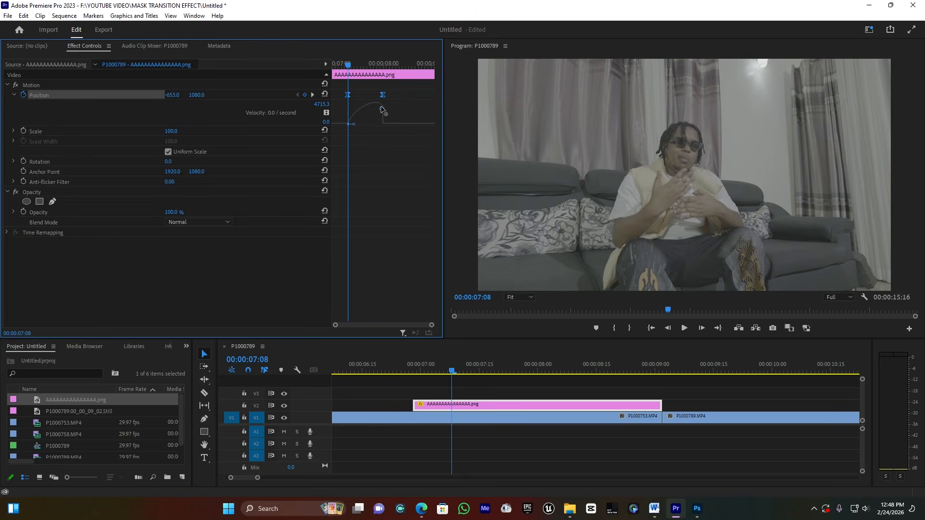
{"action": "left_click_drag", "start_coordinate": [379, 121], "coordinate": [371, 126]}
Preview the slide-in, shift both Position keyframes about 12 frames later, and play the result.
{"action": "key", "text": "space"}
{"action": "key", "text": "space"}
{"action": "left_click", "coordinate": [413, 361]}
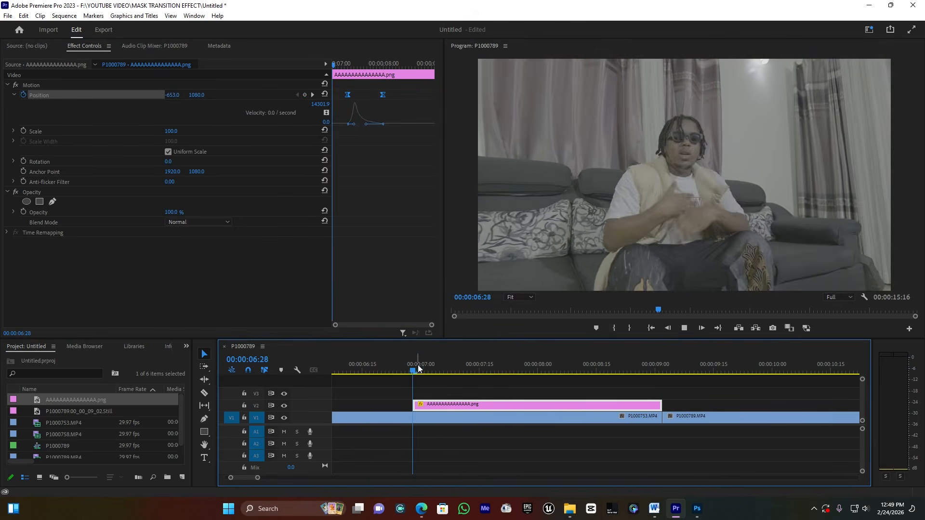
{"action": "key", "text": "space"}
{"action": "key", "text": "space"}
{"action": "left_click", "coordinate": [339, 87]}
{"action": "left_click_drag", "start_coordinate": [383, 94], "coordinate": [403, 94]}
{"action": "left_click", "coordinate": [428, 366]}
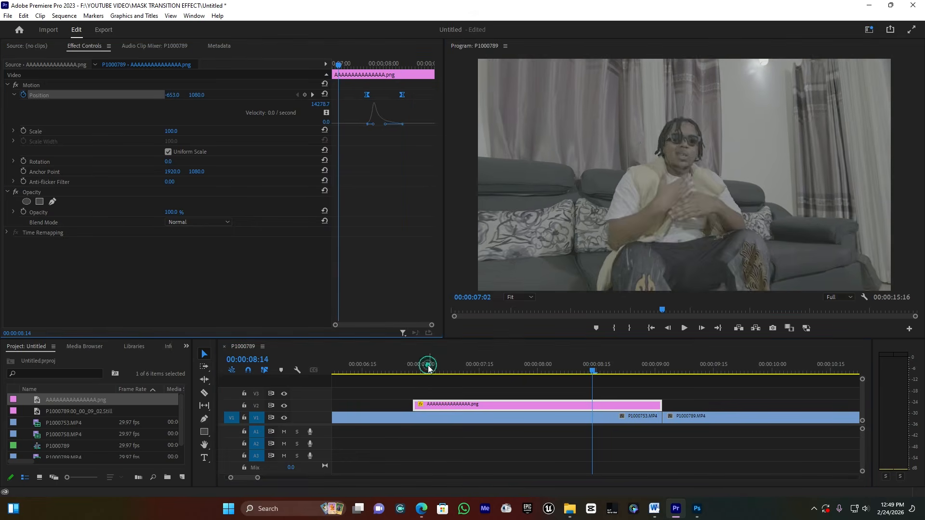
{"action": "key", "text": "space"}
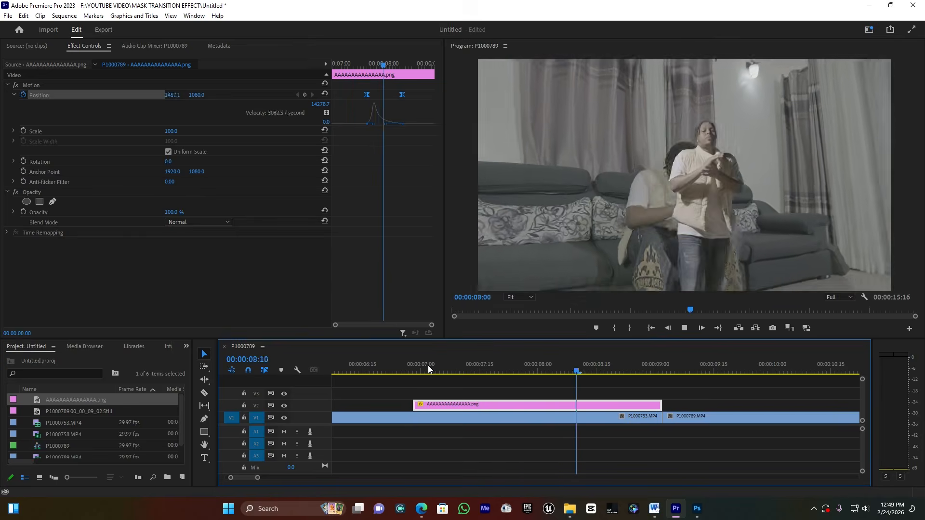
{"action": "key", "text": "space"}
Cut the last frames of the cutout clip on V2, up to the cut at 00:00:09:02, into single-frame pieces with the Razor tool.
{"action": "left_click_drag", "start_coordinate": [557, 366], "coordinate": [643, 380]}
{"action": "left_click_drag", "start_coordinate": [257, 477], "coordinate": [243, 477]}
{"action": "key", "text": "c"}
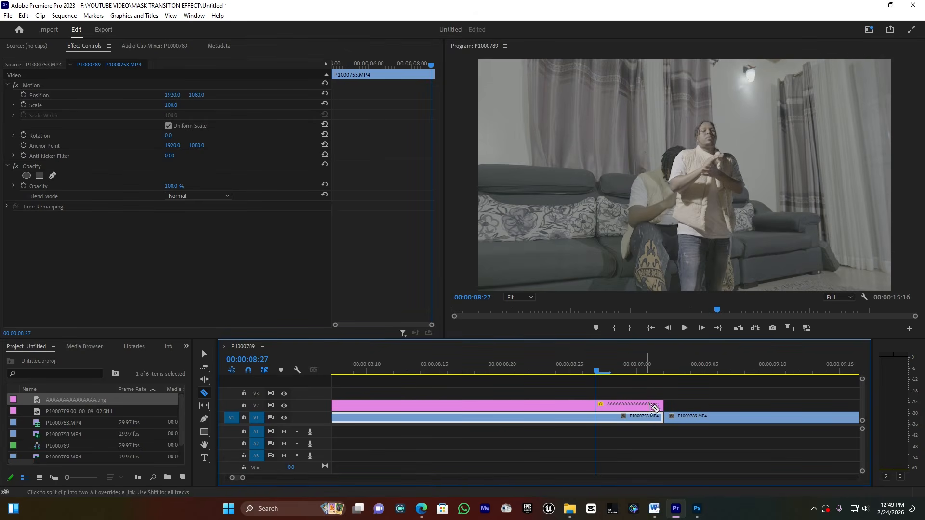
{"action": "left_click", "coordinate": [654, 406]}
{"action": "left_click", "coordinate": [622, 406]}
{"action": "left_click", "coordinate": [608, 408]}
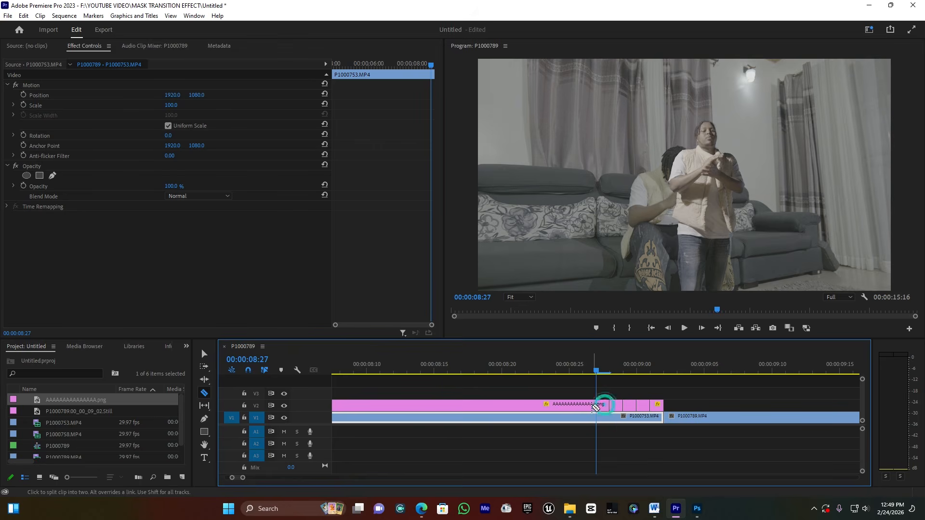
{"action": "left_click", "coordinate": [596, 408]}
{"action": "left_click", "coordinate": [578, 407]}
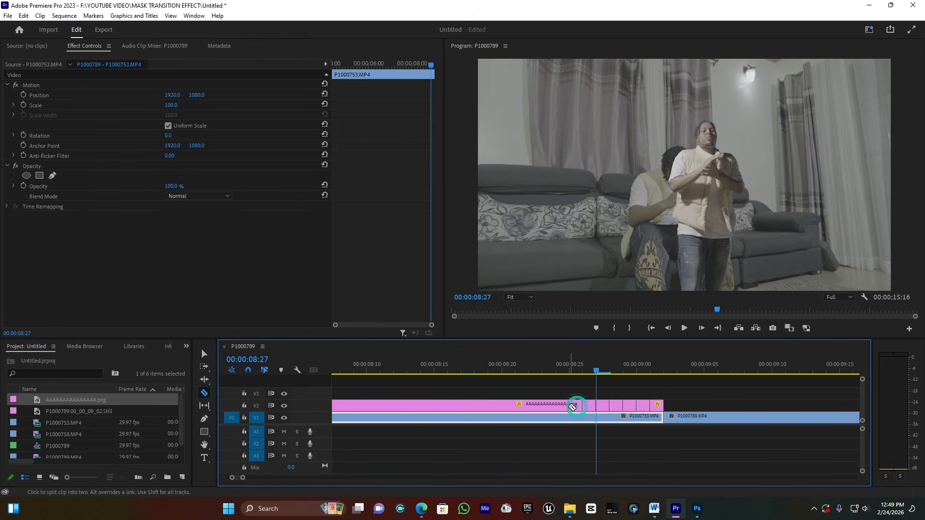
{"action": "left_click", "coordinate": [564, 407]}
{"action": "left_click", "coordinate": [550, 406]}
{"action": "left_click", "coordinate": [539, 408]}
{"action": "left_click", "coordinate": [521, 407]}
Delete every other single-frame piece at the end of the cutout clip to create a flicker before the cut.
{"action": "key", "text": "v"}
{"action": "left_click", "coordinate": [642, 408]}
{"action": "key", "text": "Delete"}
{"action": "left_click", "coordinate": [619, 407]}
{"action": "key", "text": "Delete"}
{"action": "left_click", "coordinate": [588, 408]}
{"action": "key", "text": "Delete"}
{"action": "left_click", "coordinate": [560, 407]}
{"action": "key", "text": "Delete"}
{"action": "left_click", "coordinate": [536, 406]}
{"action": "key", "text": "Delete"}
Play the finished transition from 00:00:06:23 into P1000789.MP4.
{"action": "left_click_drag", "start_coordinate": [243, 480], "coordinate": [286, 479]}
{"action": "left_click", "coordinate": [525, 368]}
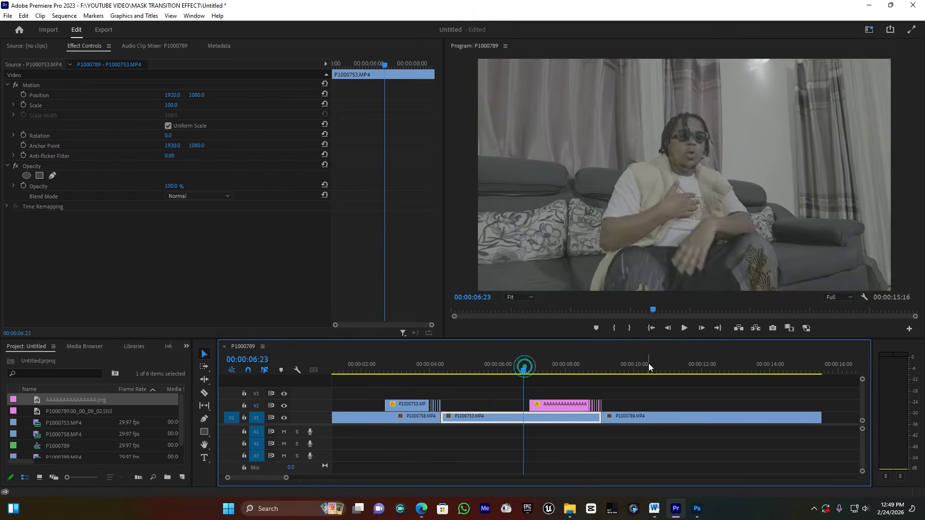
{"action": "key", "text": "space"}
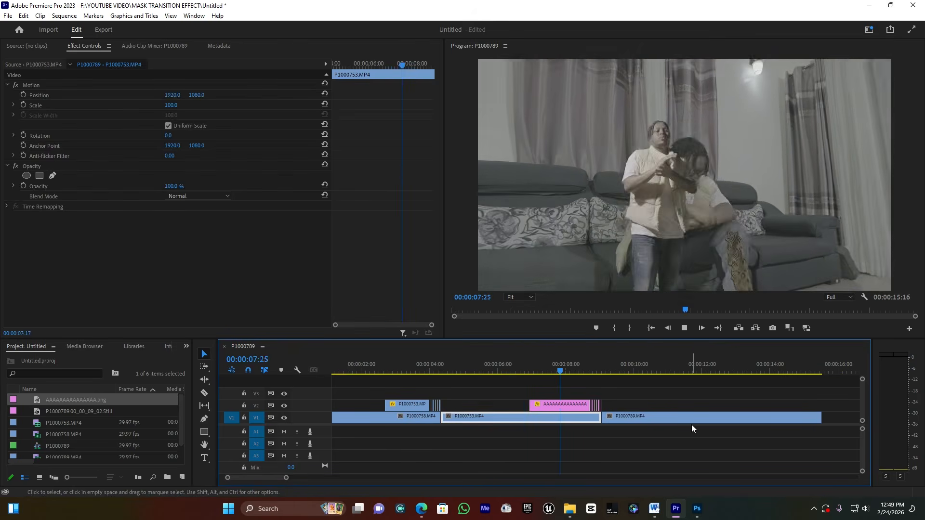
{"action": "left_click", "coordinate": [634, 418]}
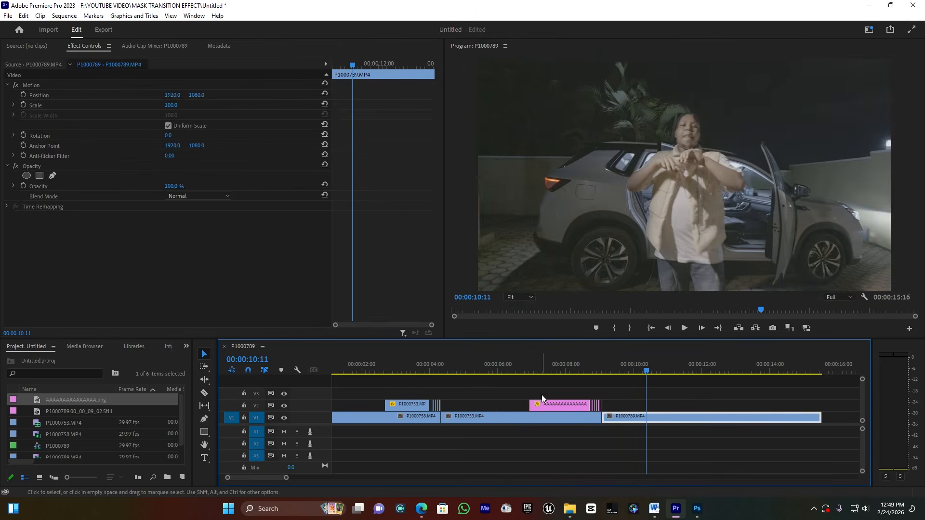